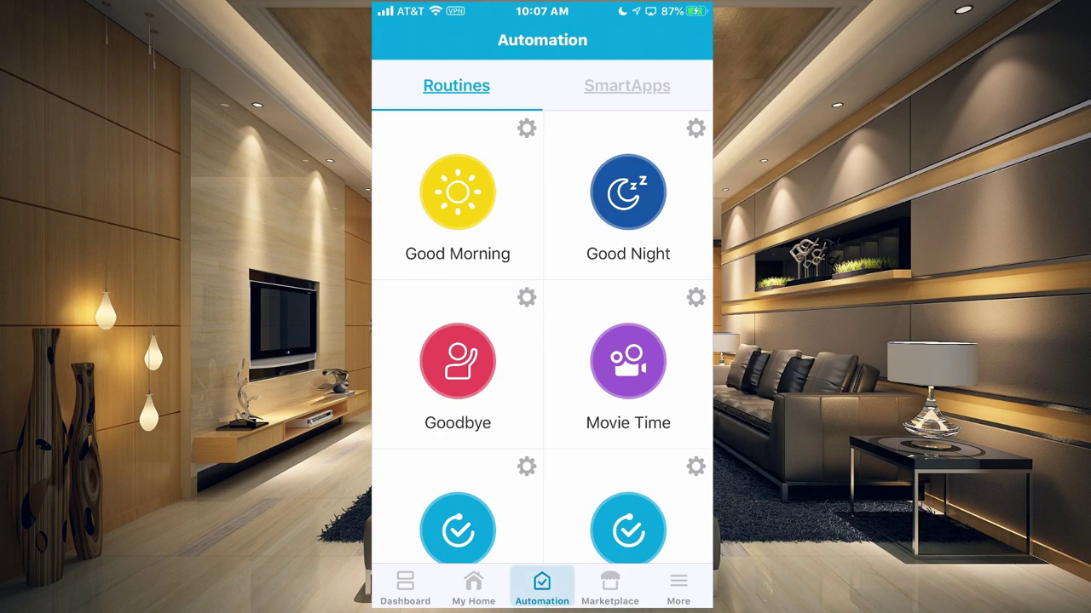
Step: Scroll up and down through the Good Morning routine's actions and settings to review them
scroll(543, 337, "down", 2)
scroll(544, 337, "up", 2)
scroll(543, 336, "down", 2)
scroll(544, 337, "up", 2)
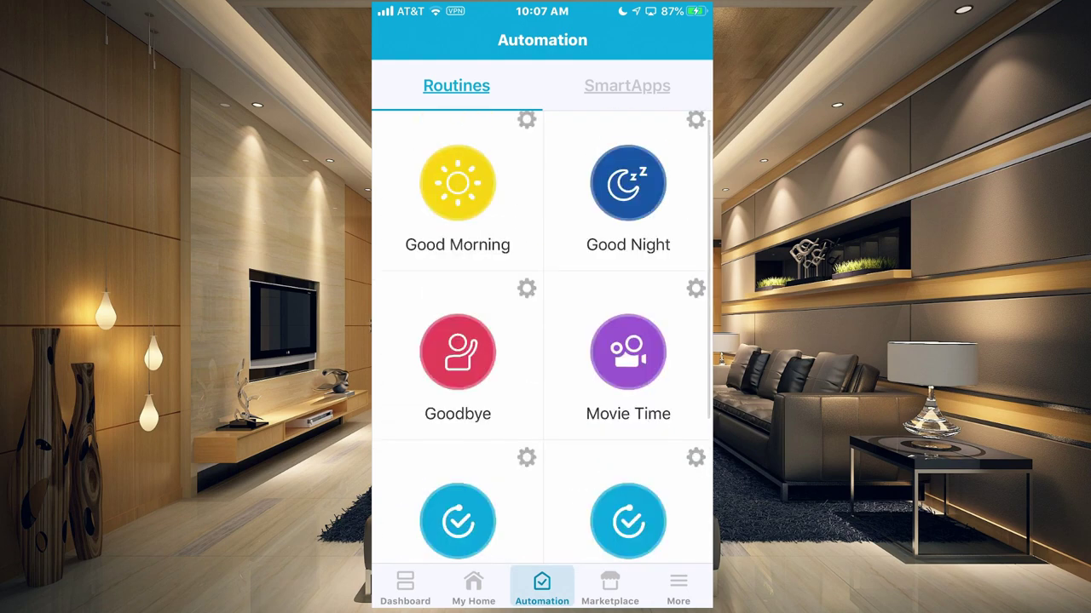
scroll(542, 336, "up", 2)
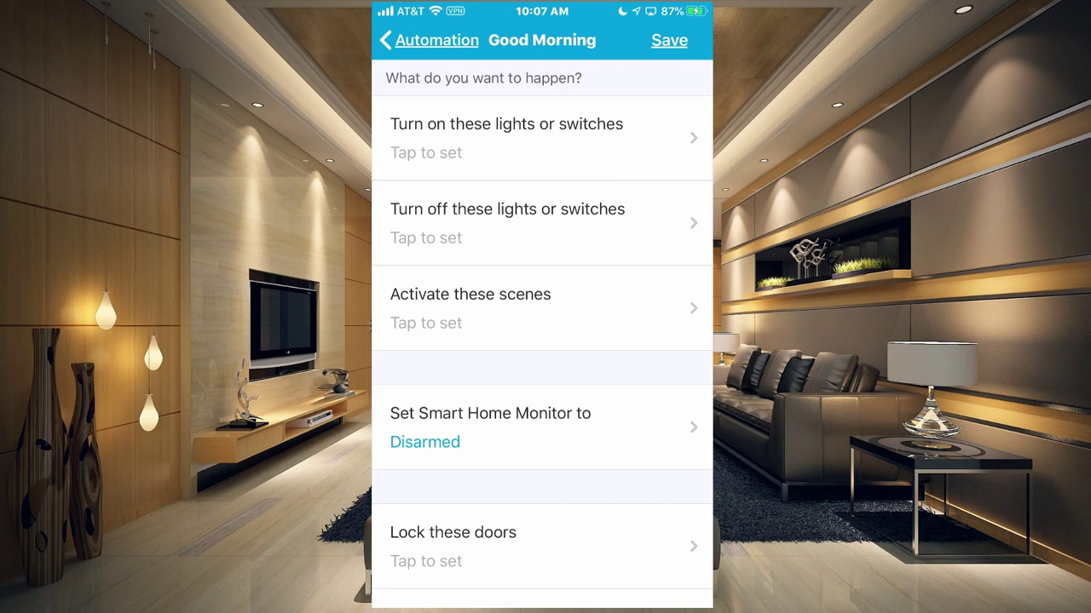
scroll(542, 341, "up", 2)
scroll(542, 341, "down", 3)
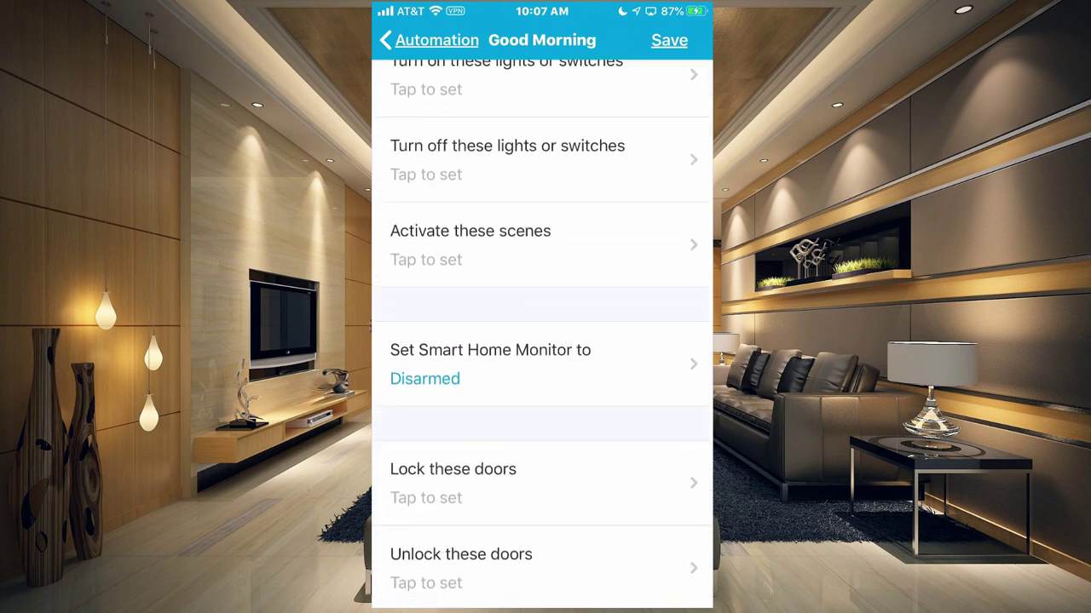
scroll(541, 341, "down", 4)
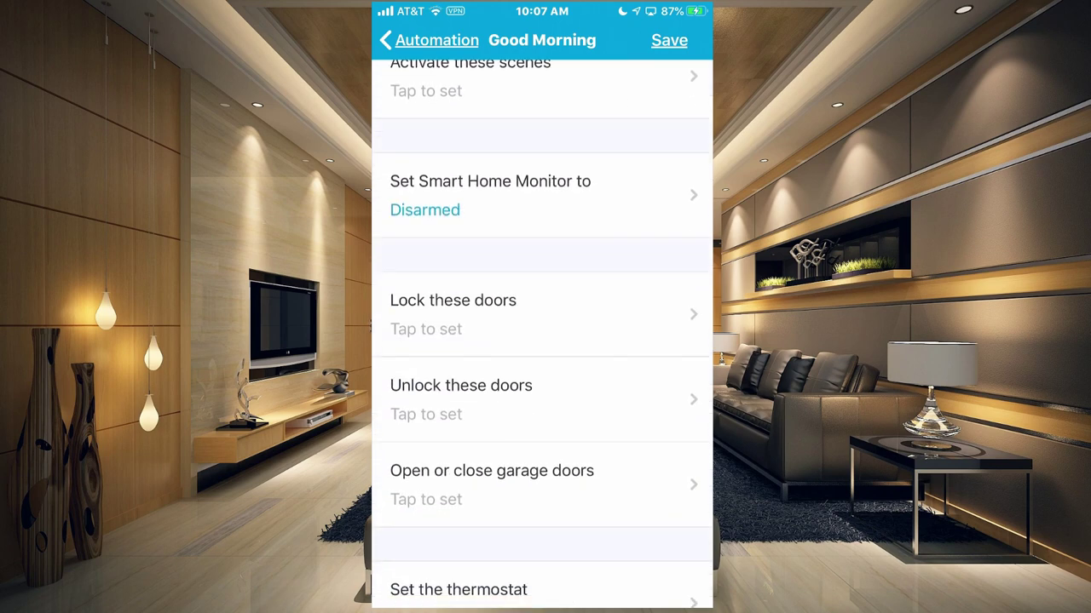
scroll(542, 341, "down", 10)
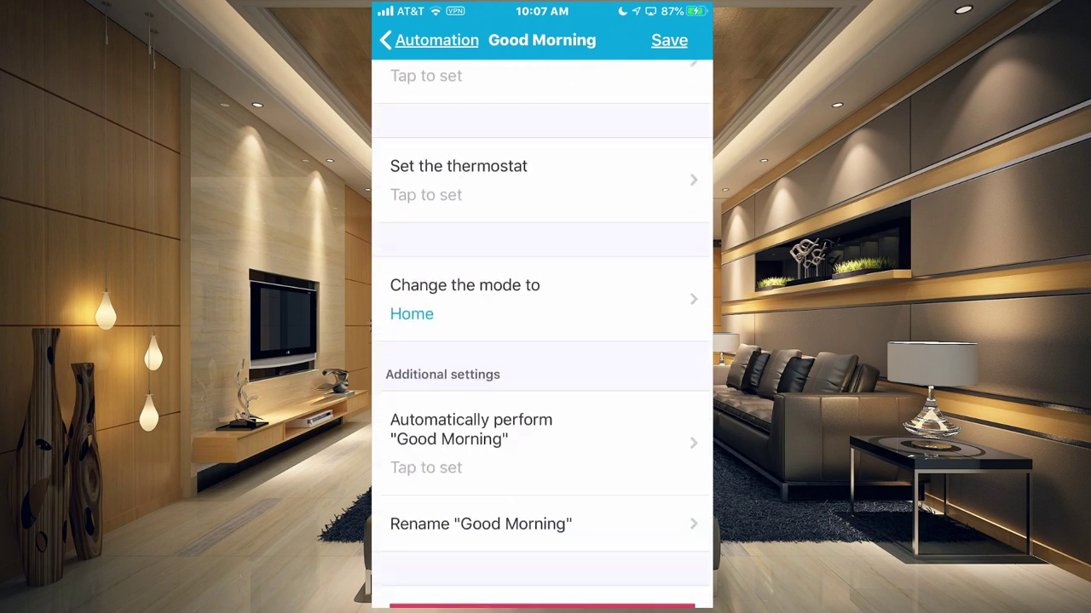
scroll(542, 341, "down", 3)
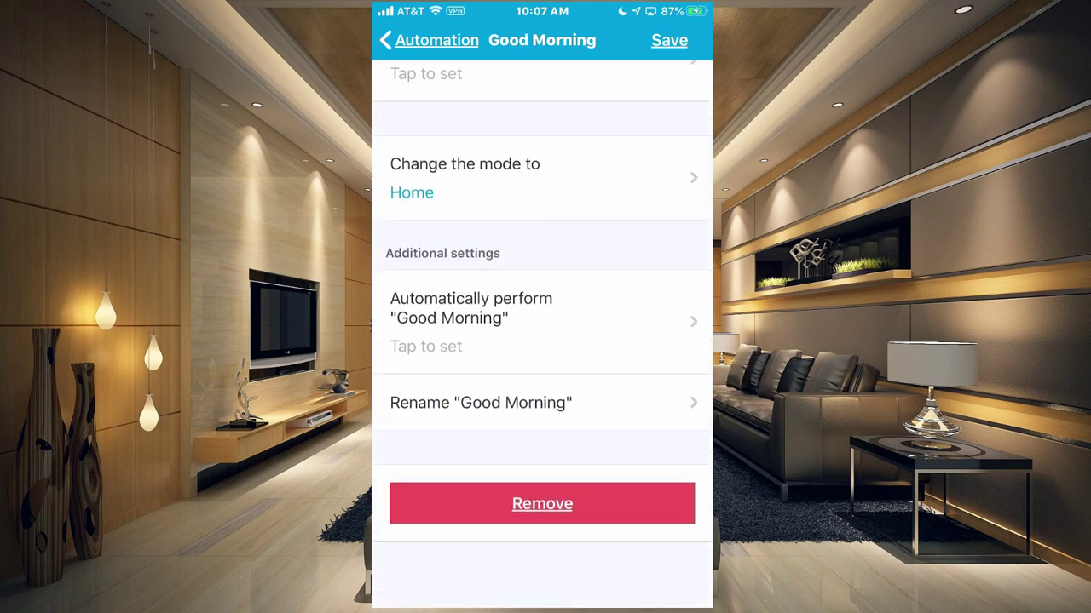
scroll(541, 341, "up", 10)
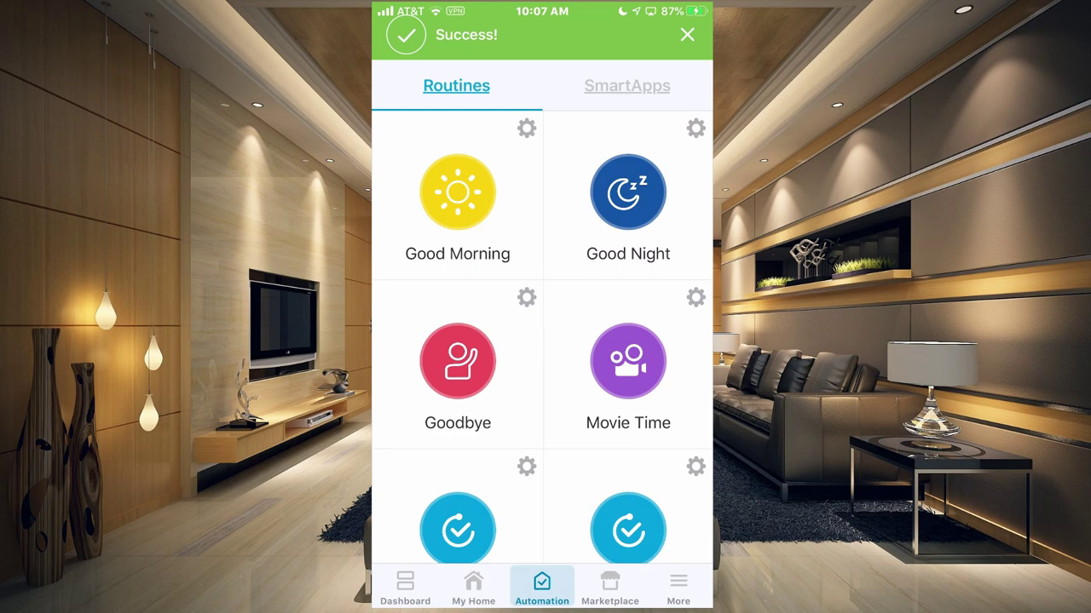
Step: Open the Good Night routine and review its actions down to Remove
left_click(695, 128)
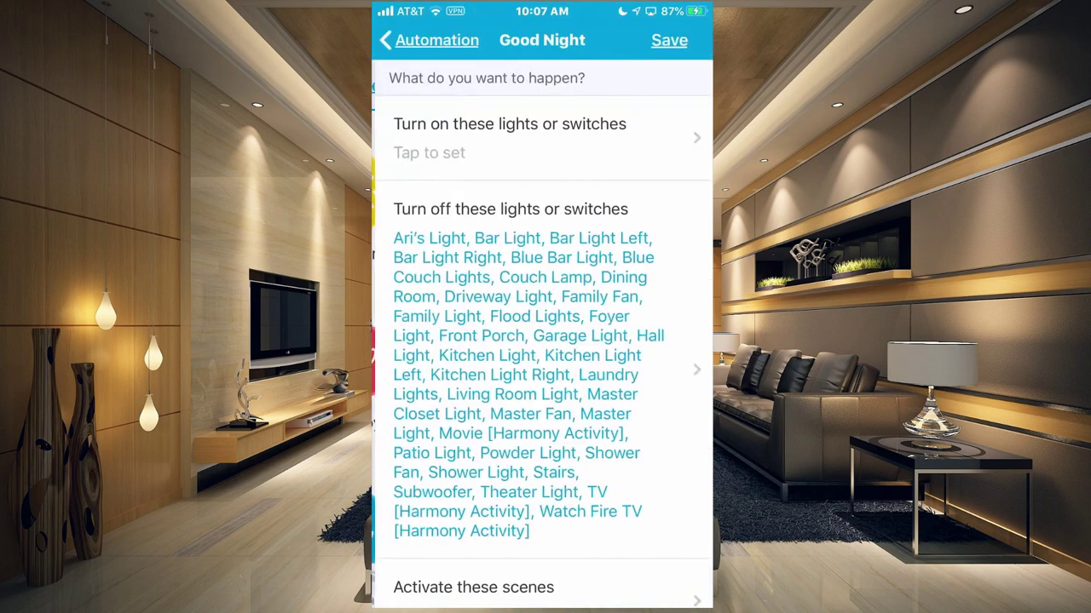
scroll(541, 341, "down", 2)
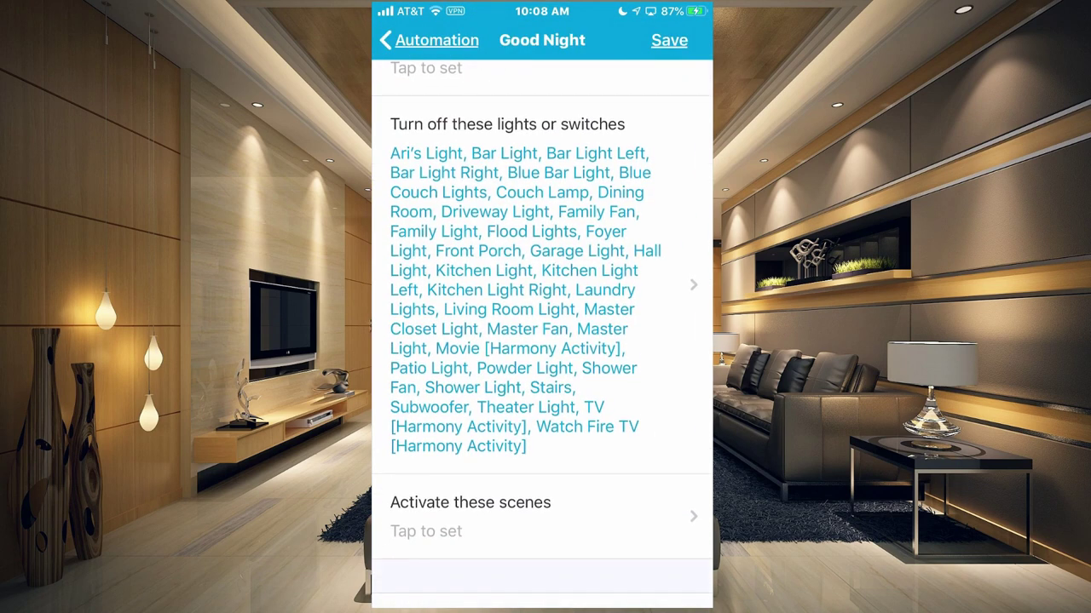
scroll(542, 341, "down", 10)
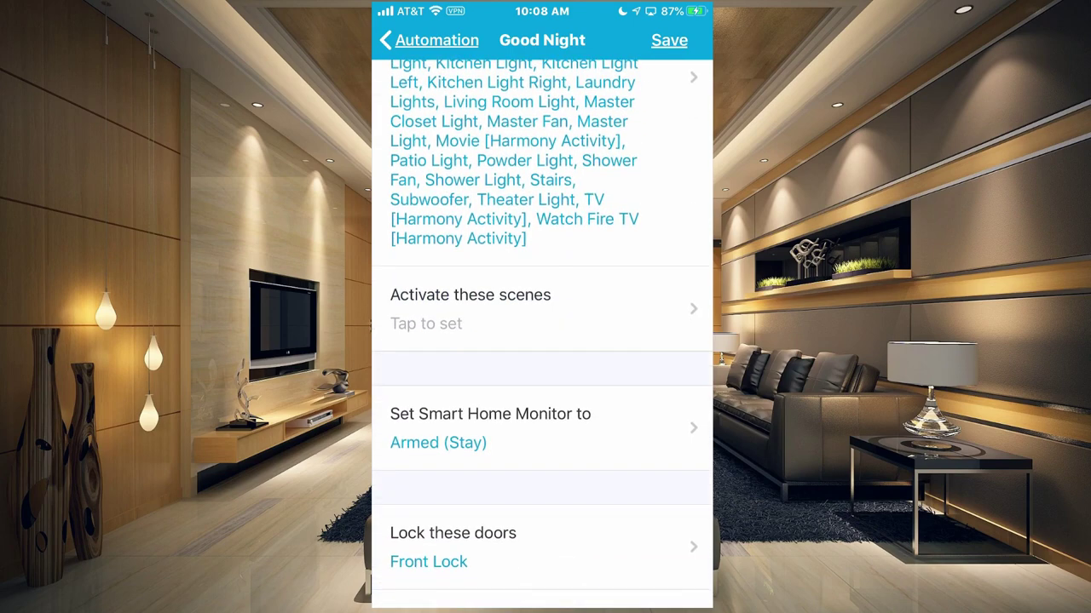
scroll(542, 341, "down", 3)
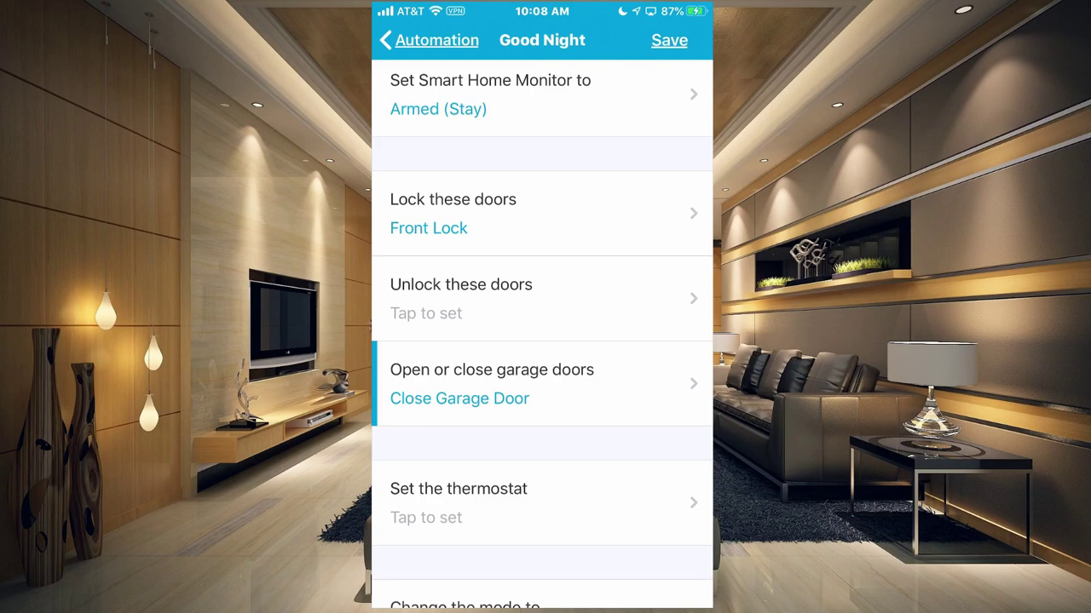
scroll(542, 335, "down", 5)
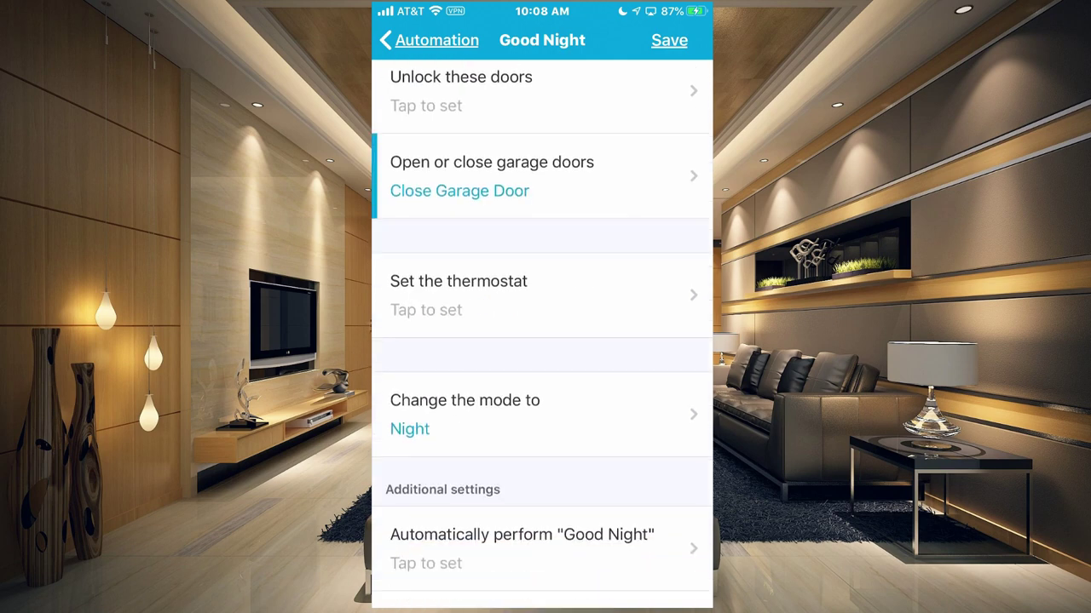
scroll(542, 335, "down", 4)
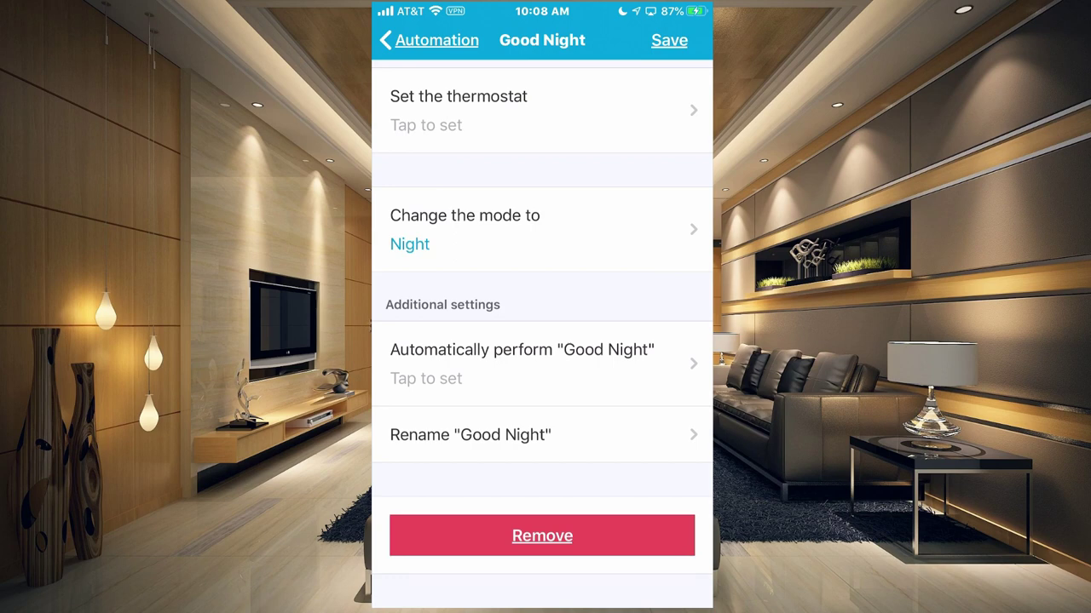
scroll(542, 334, "up", 10)
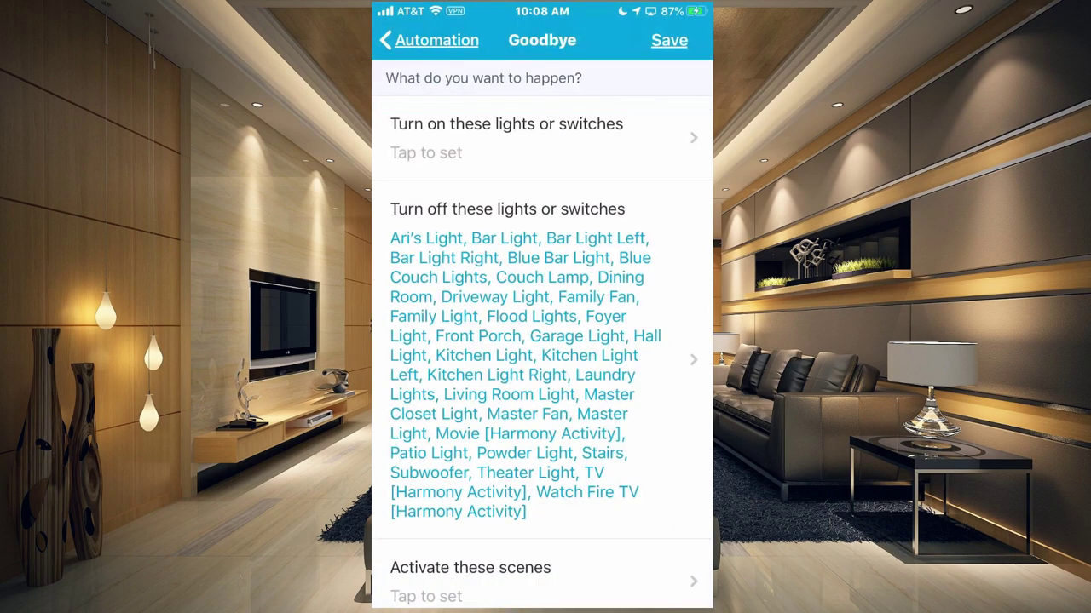
Step: Review Goodbye's settings: arm Away, lock the front door, and run when everyone leaves
scroll(542, 340, "down", 2)
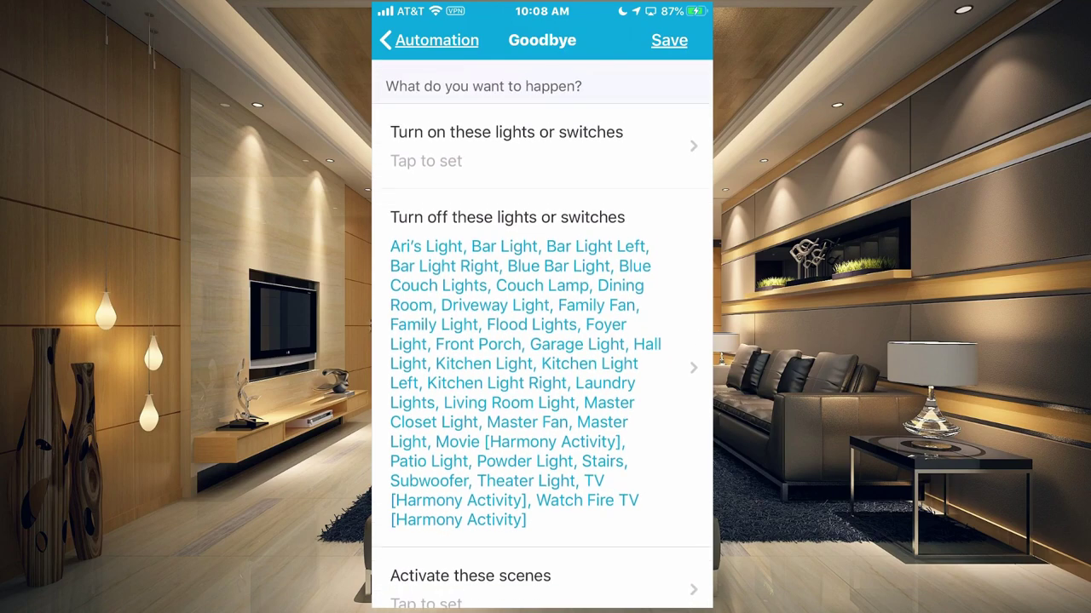
scroll(541, 341, "down", 2)
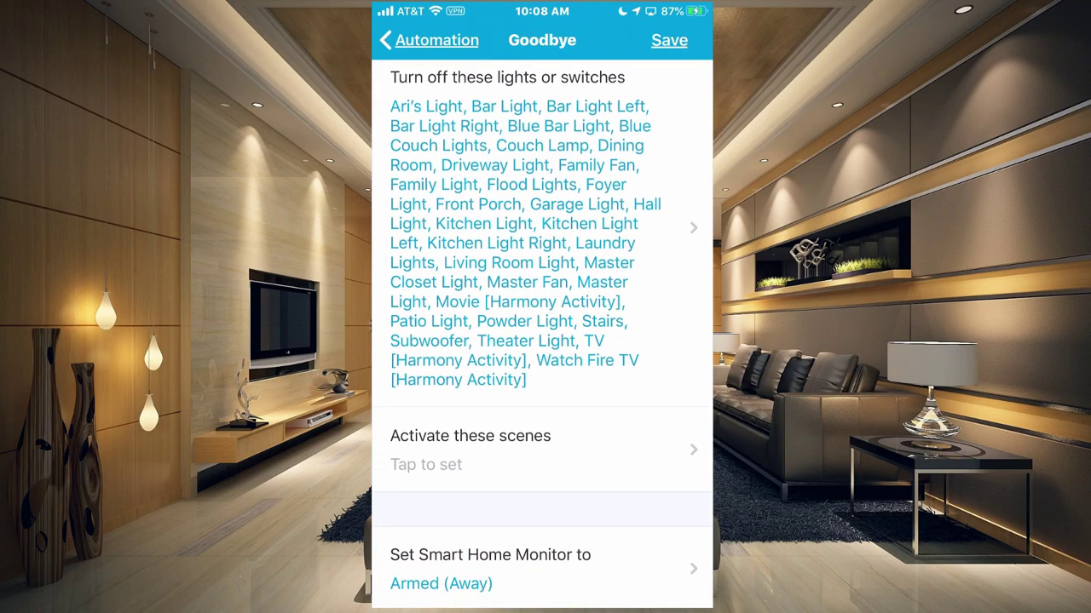
scroll(542, 341, "down", 10)
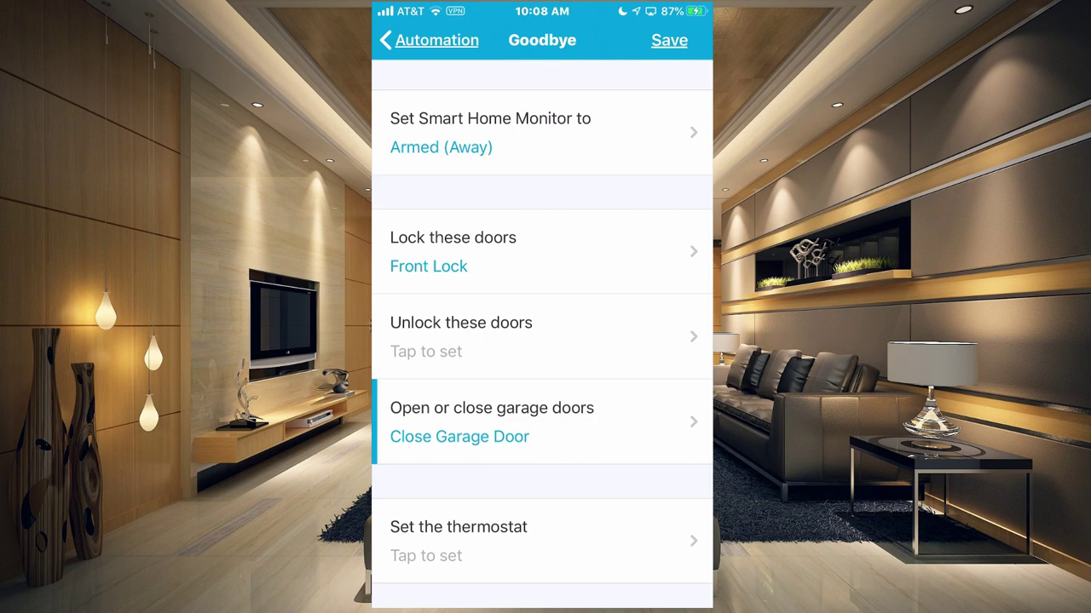
scroll(542, 341, "down", 3)
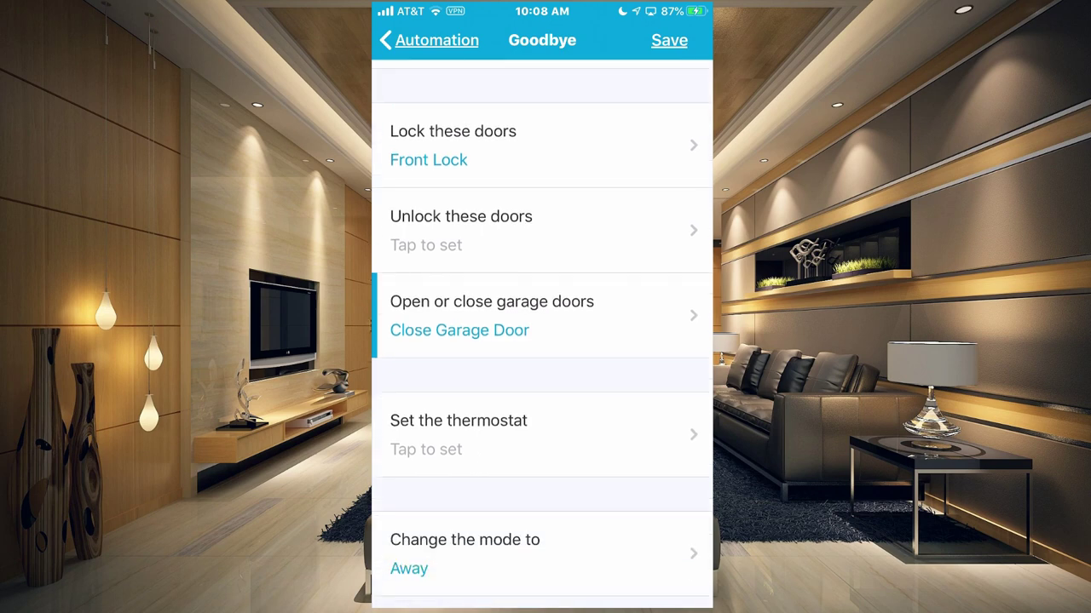
scroll(542, 341, "down", 5)
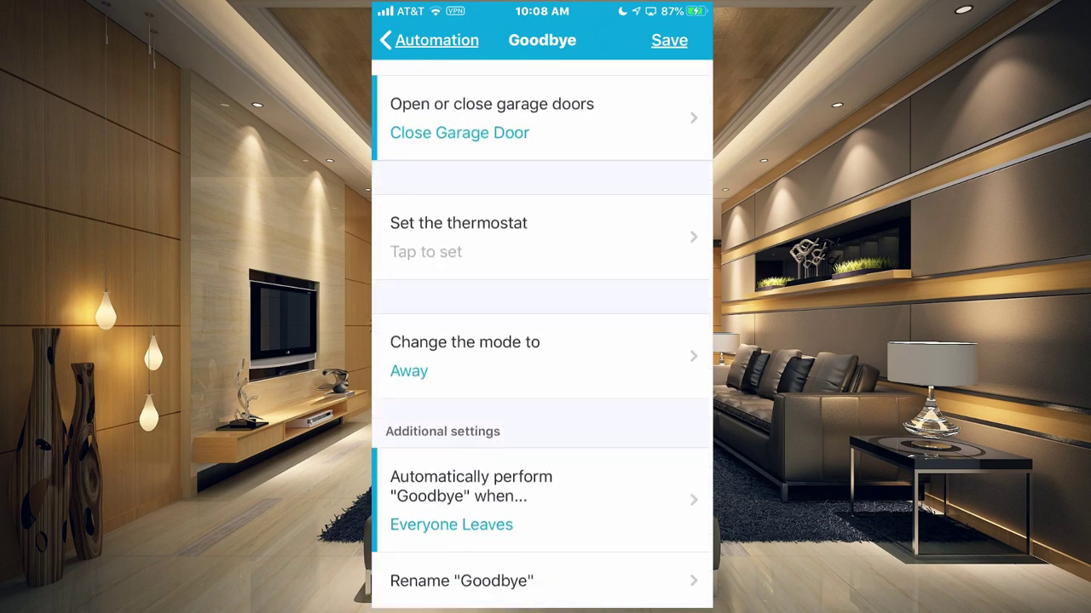
scroll(542, 341, "down", 4)
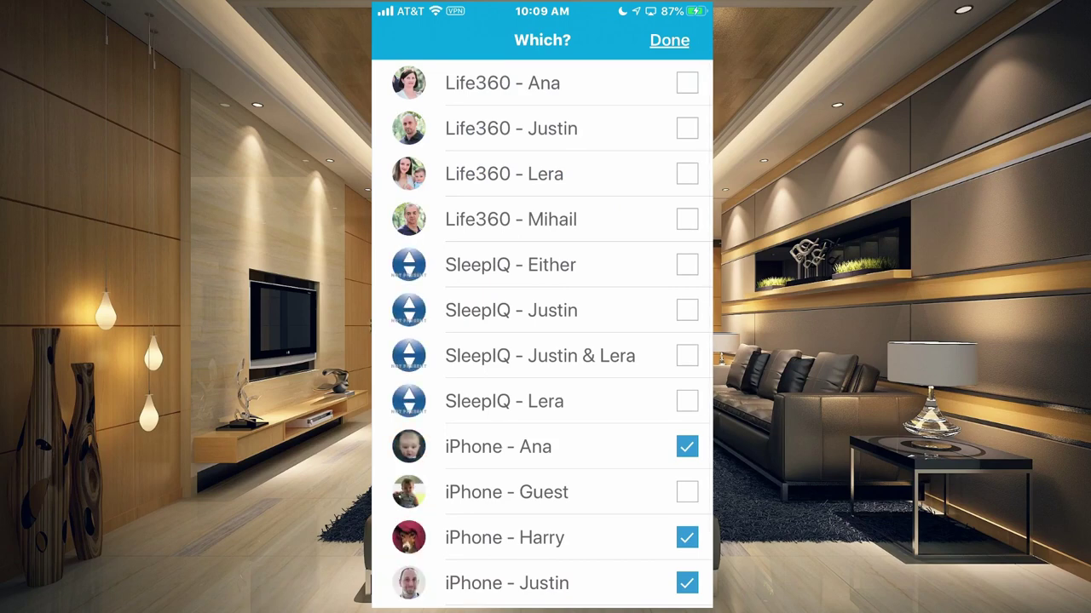
Step: Confirm the household iPhone presence sensors, excluding Guest, for Goodbye's Everyone Leaves trigger
scroll(542, 332, "down", 2)
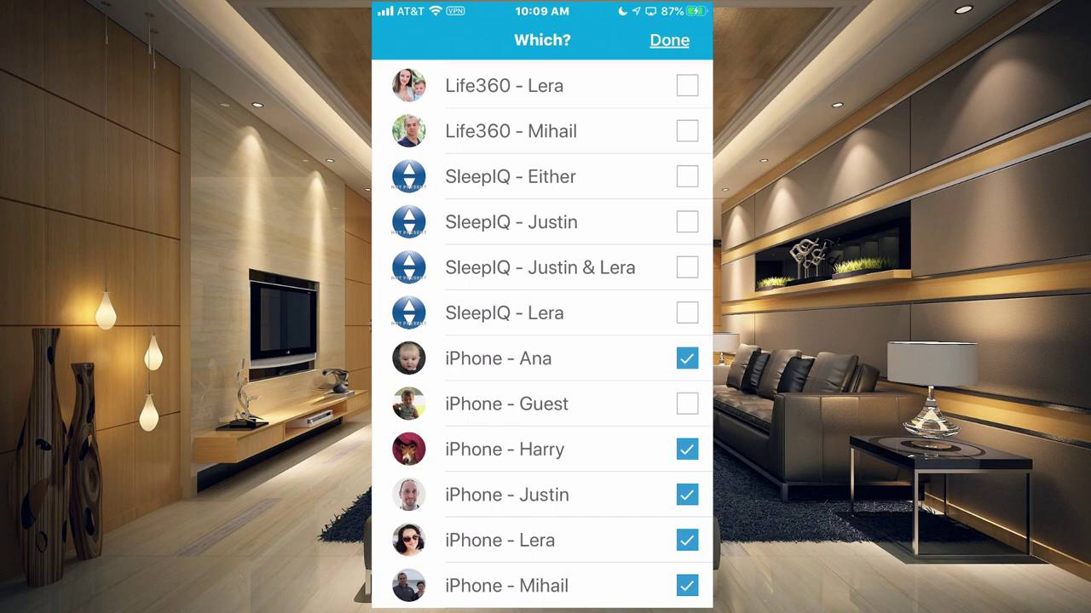
scroll(542, 332, "down", 2)
scroll(542, 332, "up", 3)
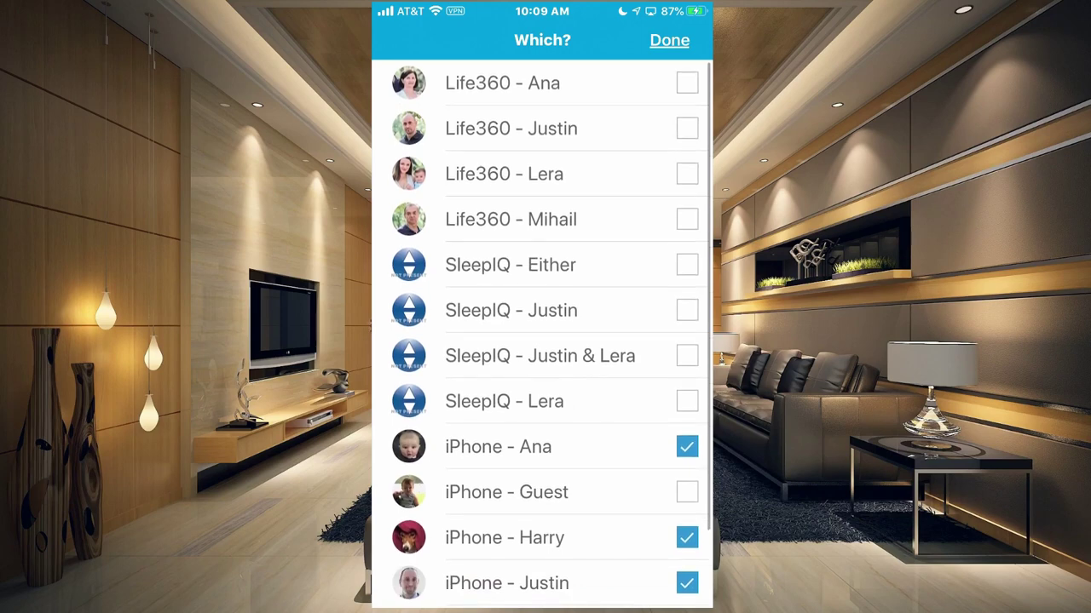
scroll(541, 332, "down", 3)
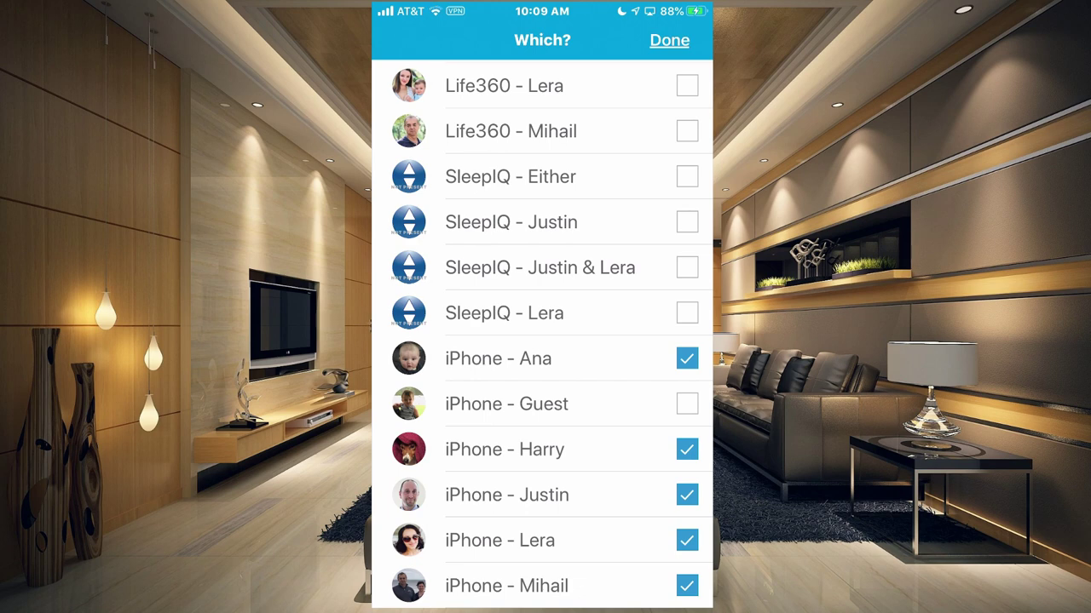
left_click(668, 40)
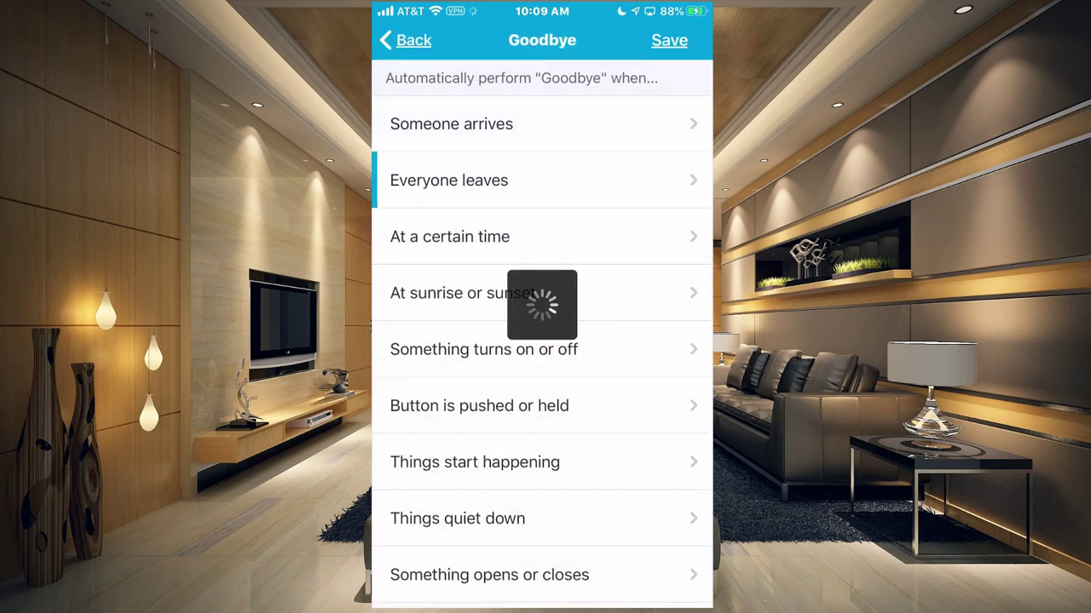
scroll(542, 341, "down", 3)
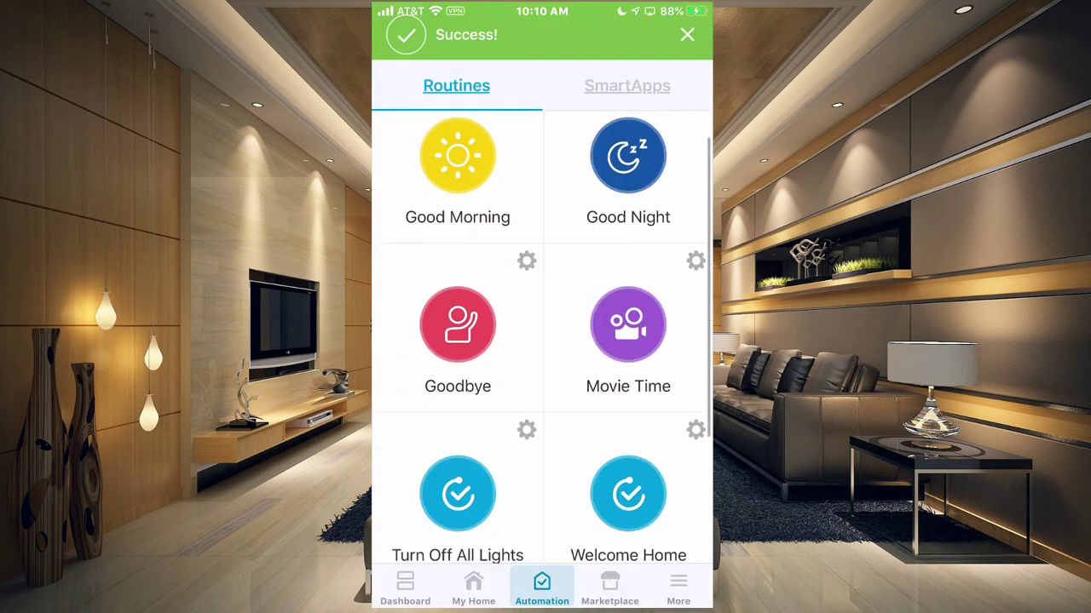
scroll(542, 341, "up", 3)
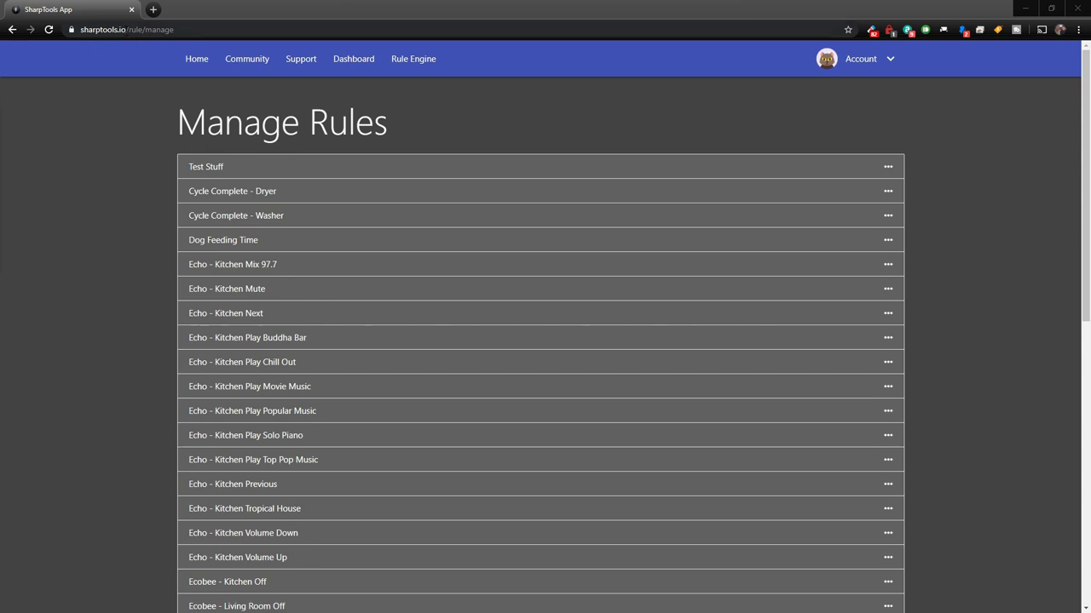
Step: On the rule/manage page, scroll the rules list down and open Home After Dark
left_click_drag(127, 30, 71, 36)
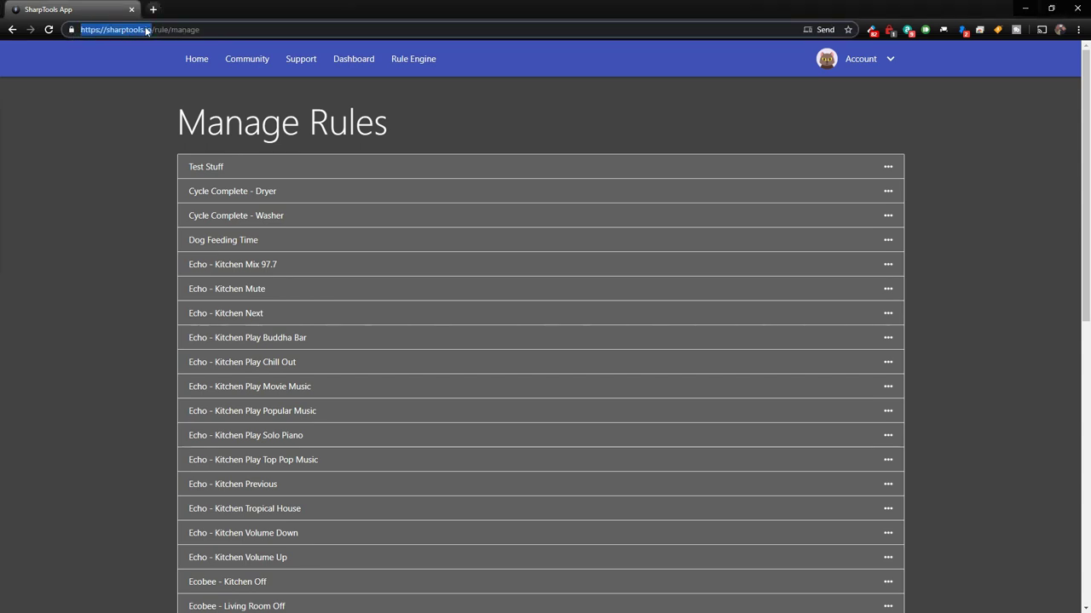
left_click(213, 29)
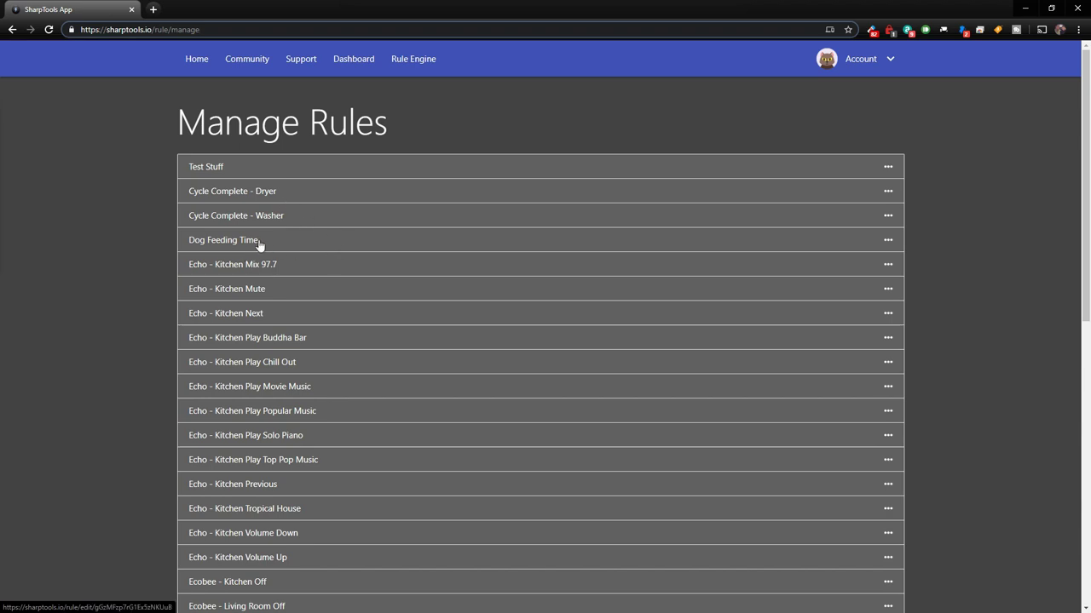
scroll(244, 311, "down", 3)
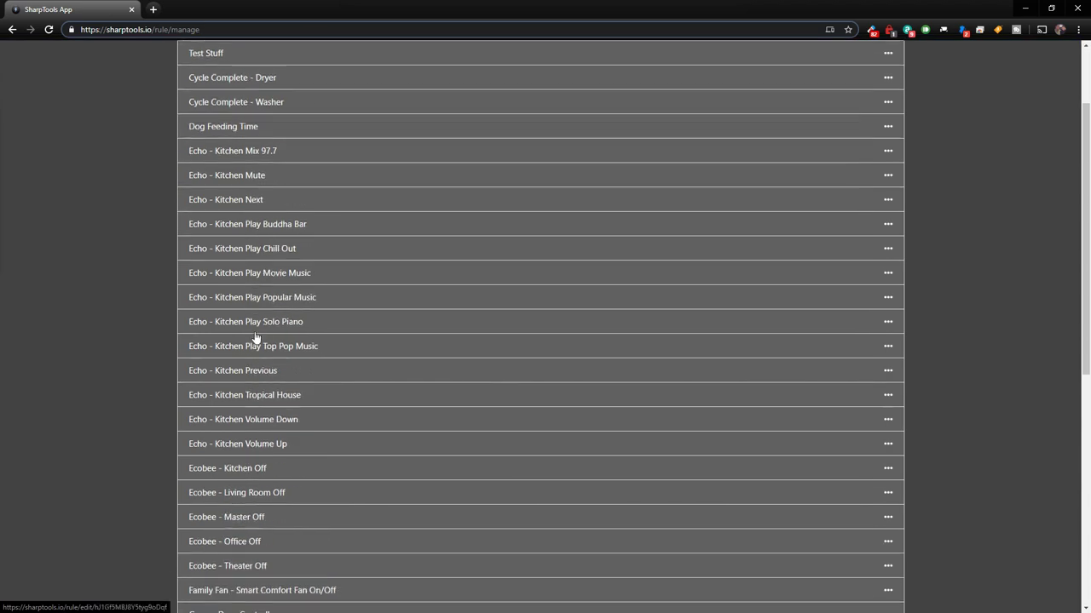
scroll(240, 413, "down", 1)
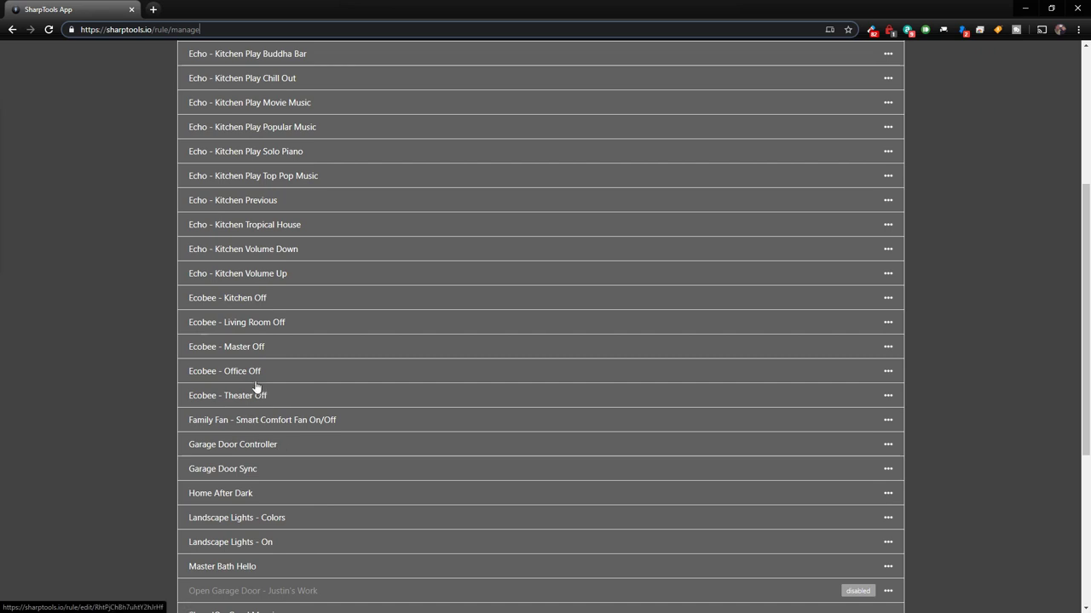
scroll(242, 403, "down", 1)
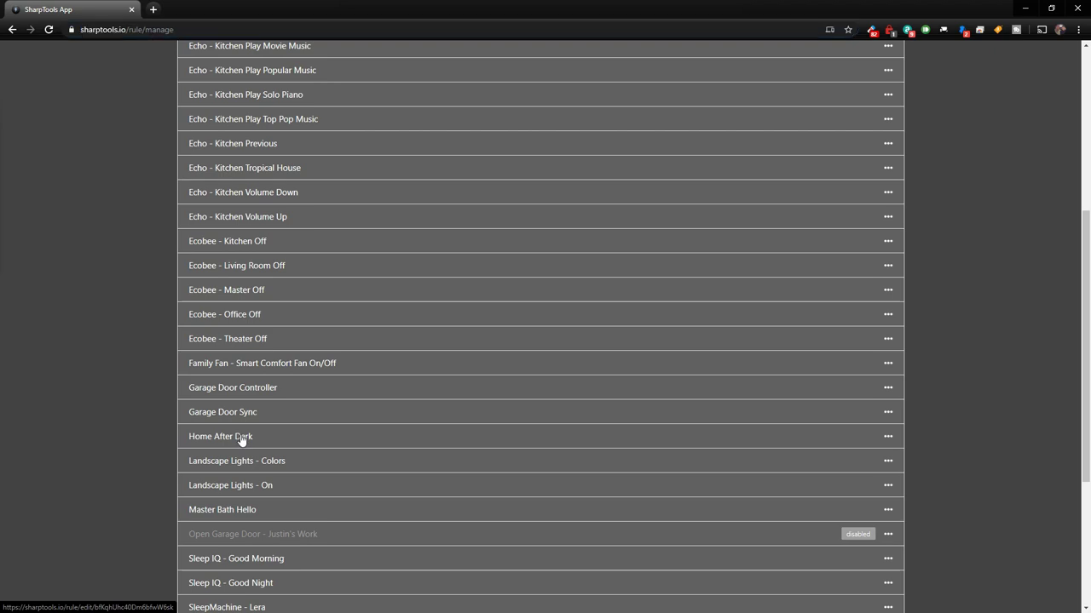
left_click(241, 438)
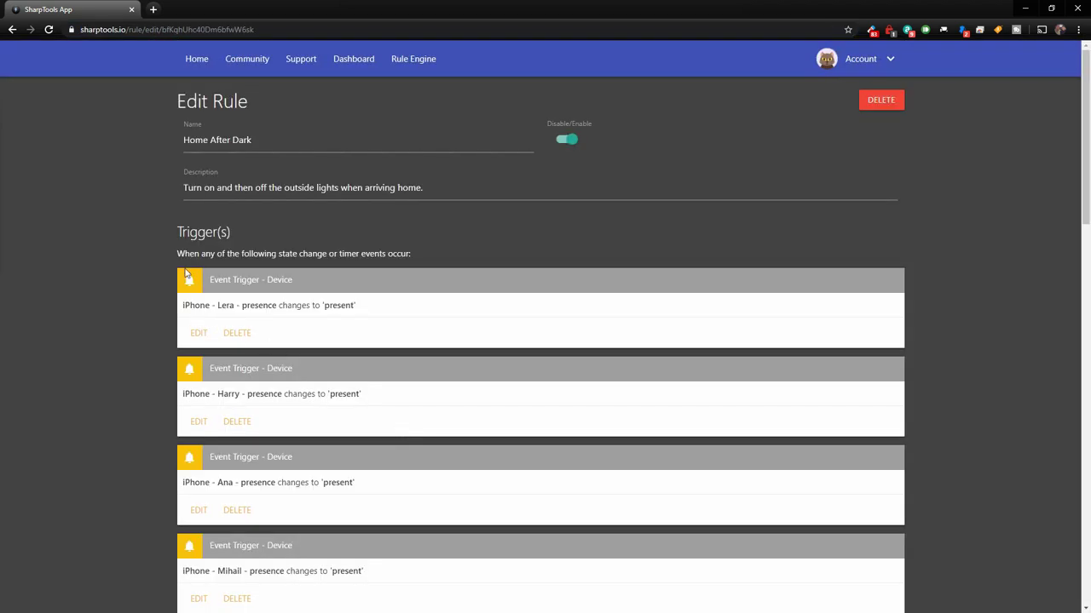
Step: Review Home After Dark's five iPhone arrival triggers, sunset condition and Landscaping 1/Driveway Light actions
scroll(210, 283, "down", 1)
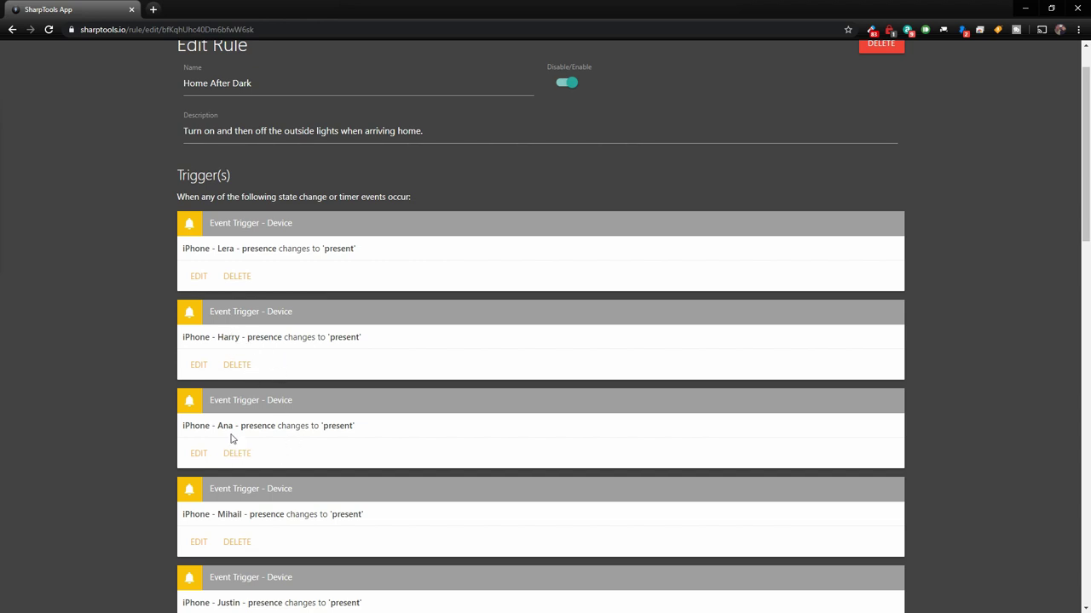
scroll(231, 438, "down", 1)
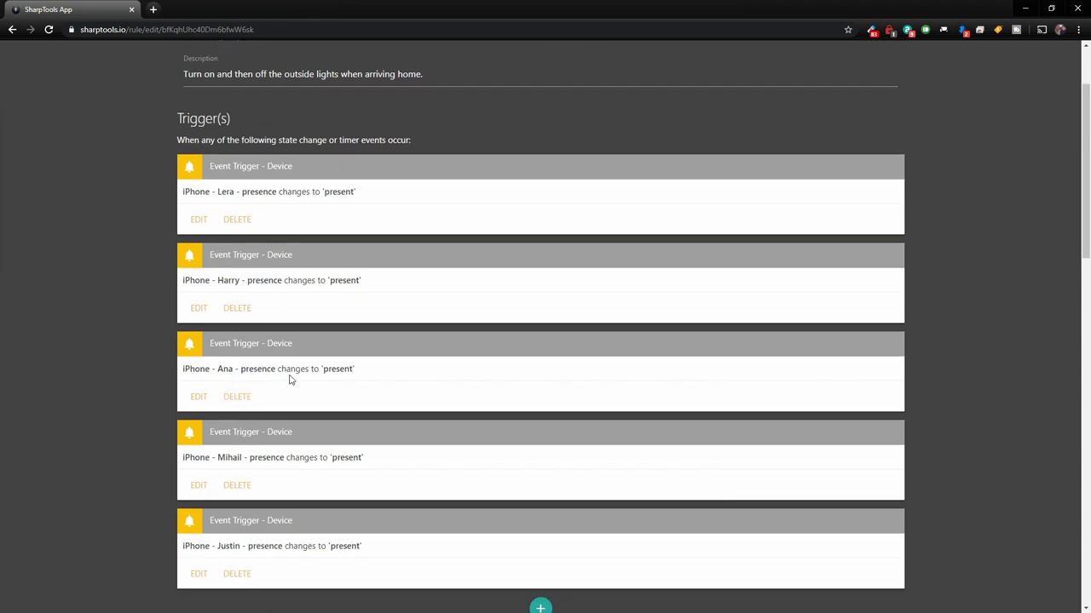
scroll(228, 369, "down", 1)
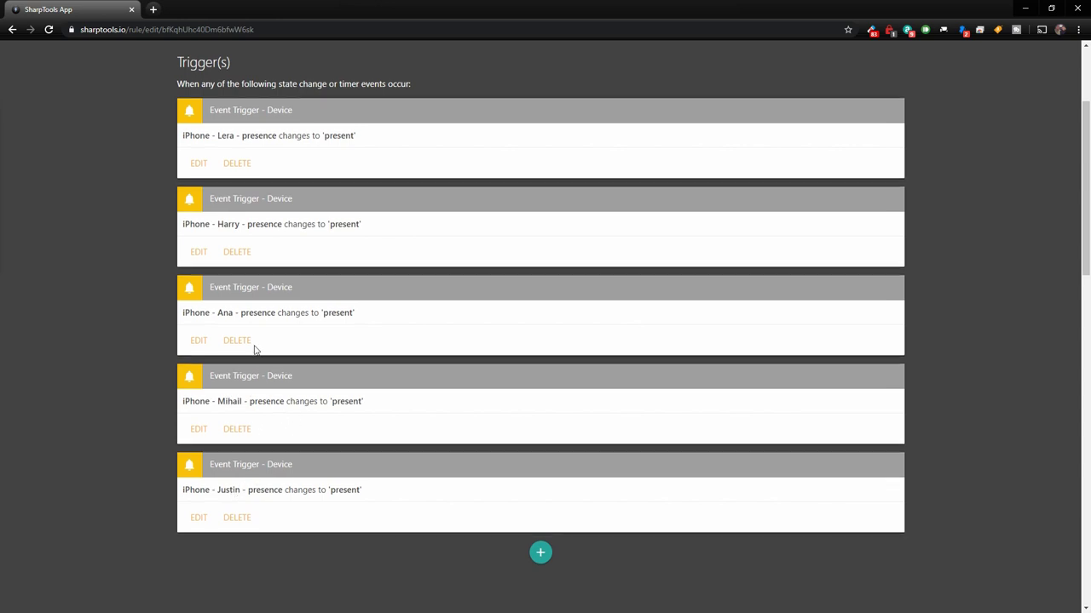
scroll(253, 358, "down", 7)
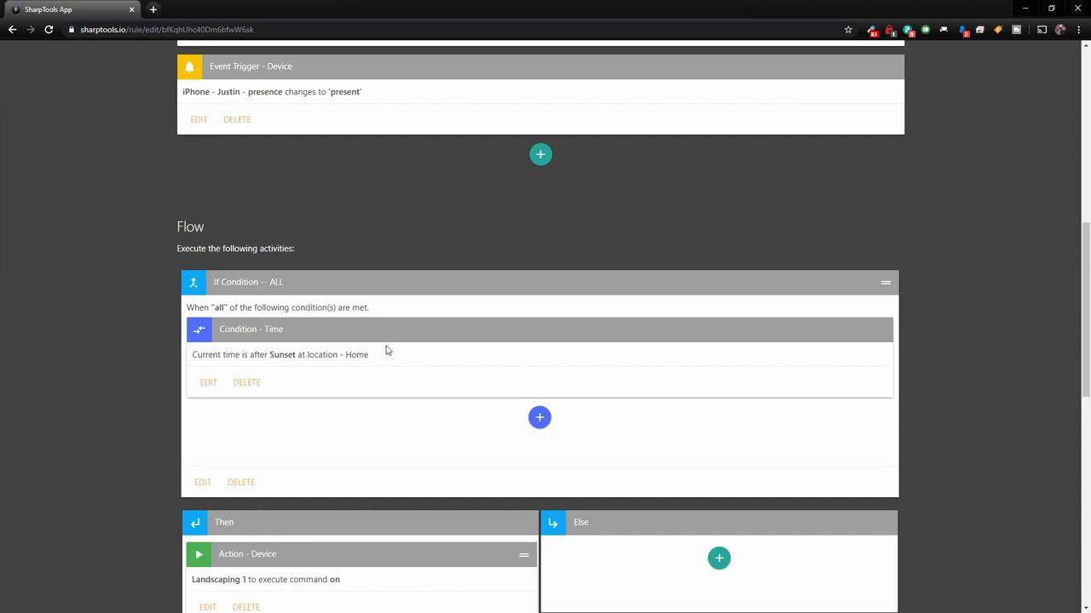
scroll(366, 349, "down", 5)
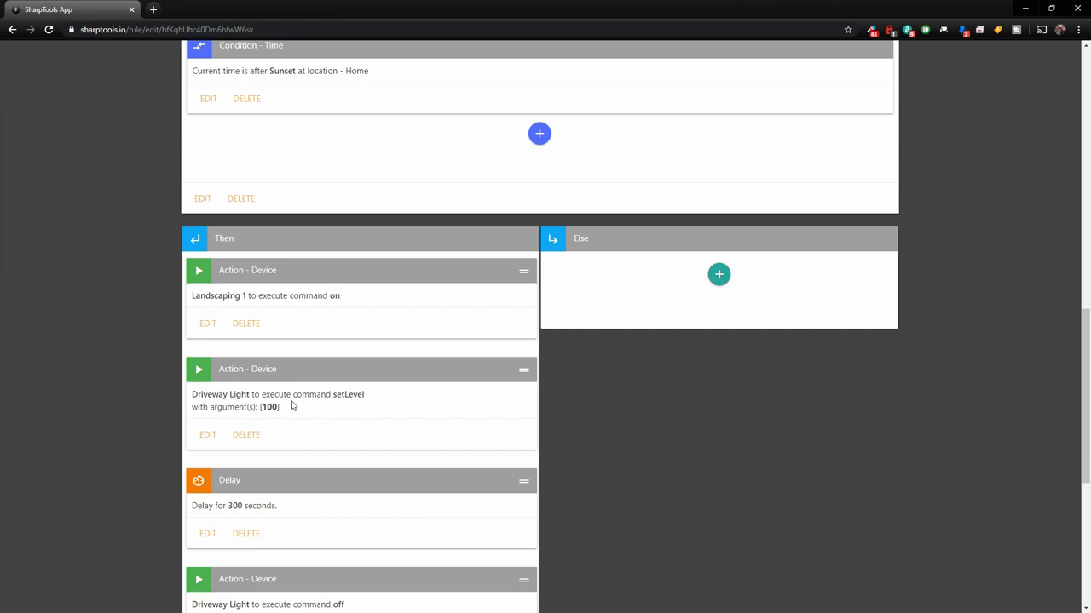
scroll(287, 429, "down", 2)
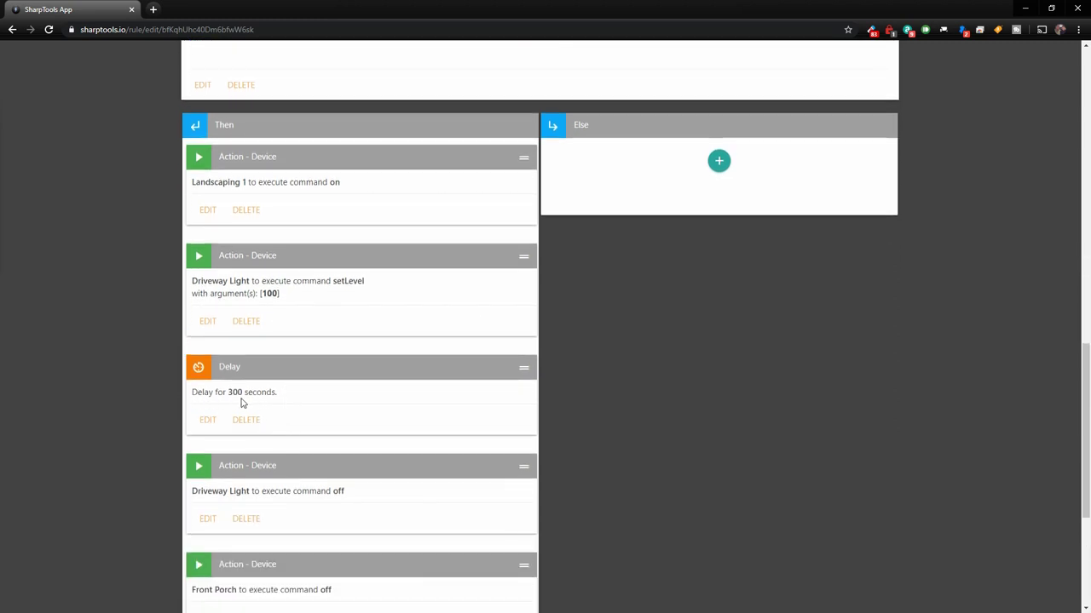
scroll(273, 405, "down", 1)
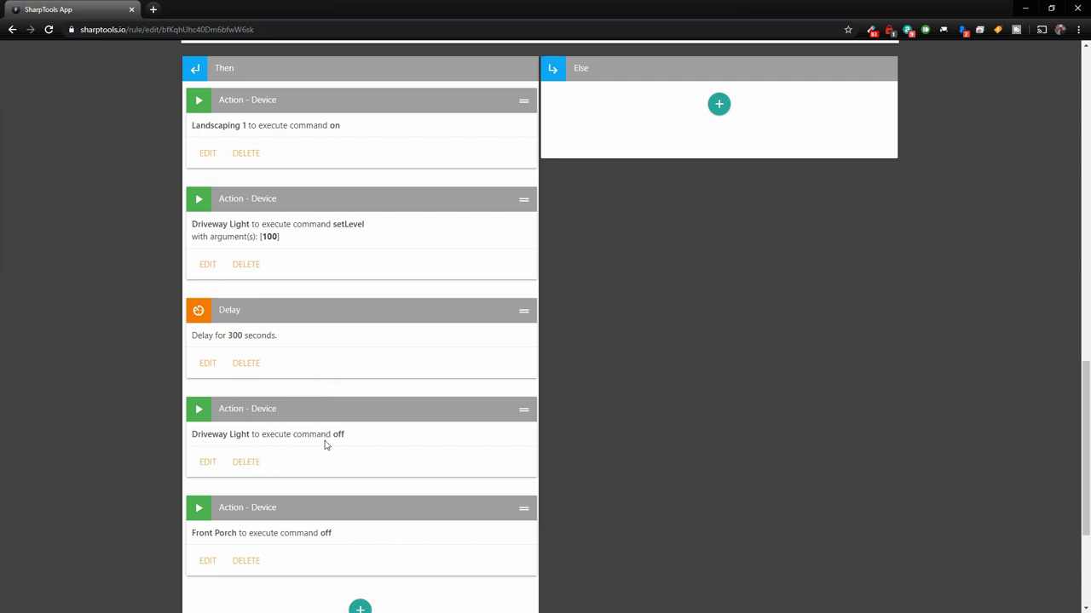
scroll(351, 441, "down", 2)
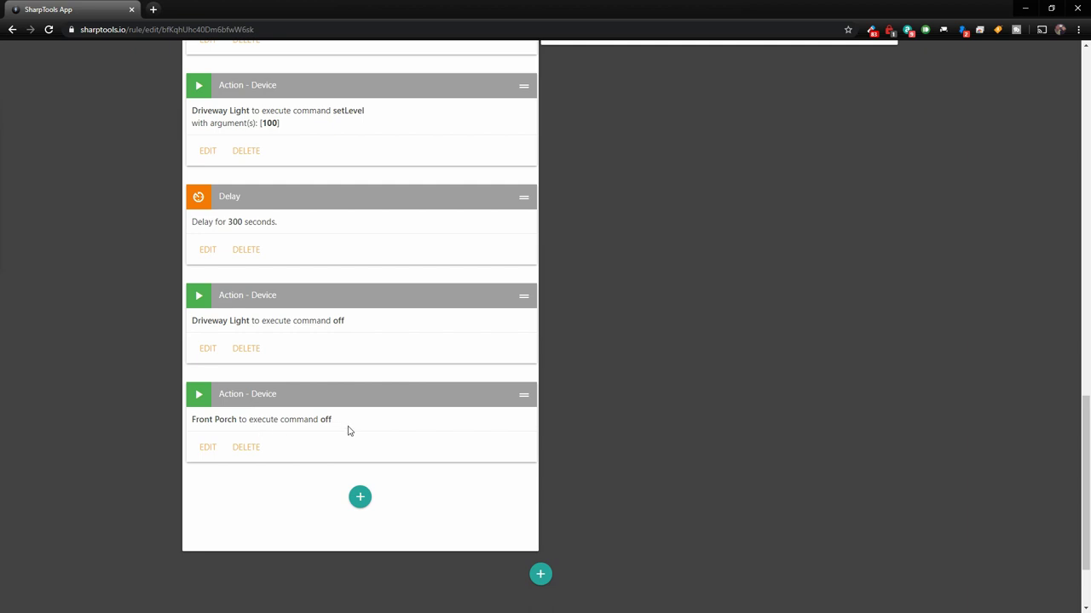
scroll(275, 421, "up", 2)
scroll(298, 253, "up", 1)
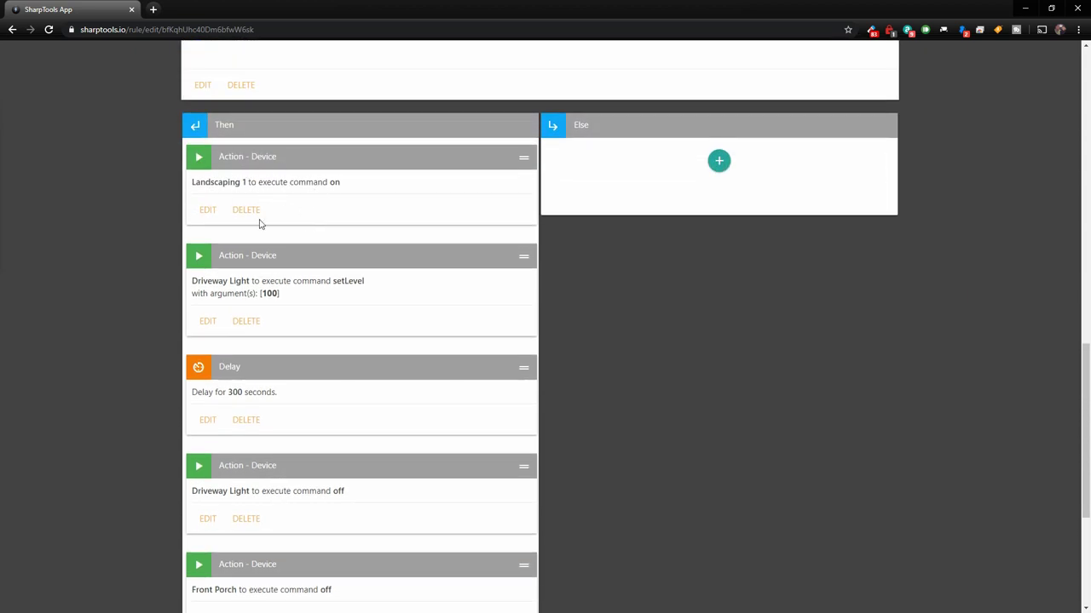
scroll(276, 261, "down", 4)
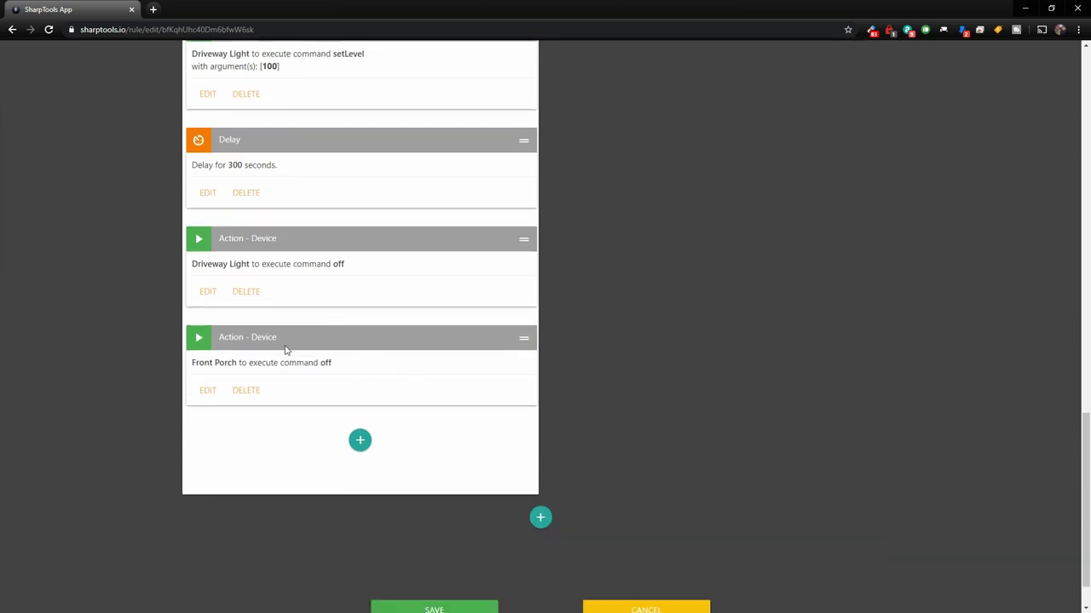
scroll(370, 336, "down", 1)
scroll(335, 363, "up", 15)
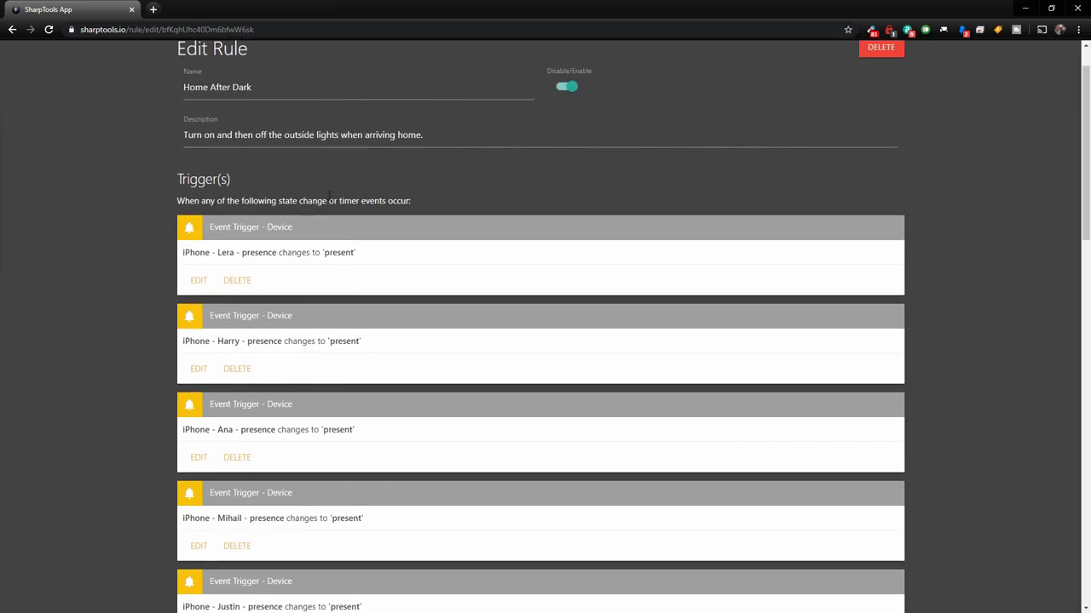
scroll(296, 213, "down", 9)
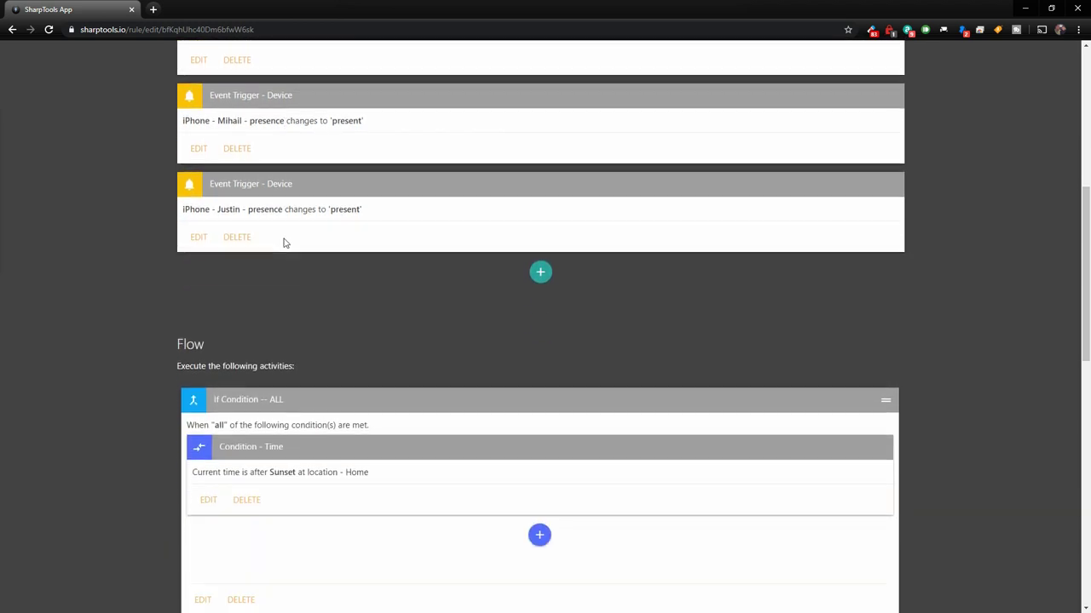
scroll(285, 245, "down", 2)
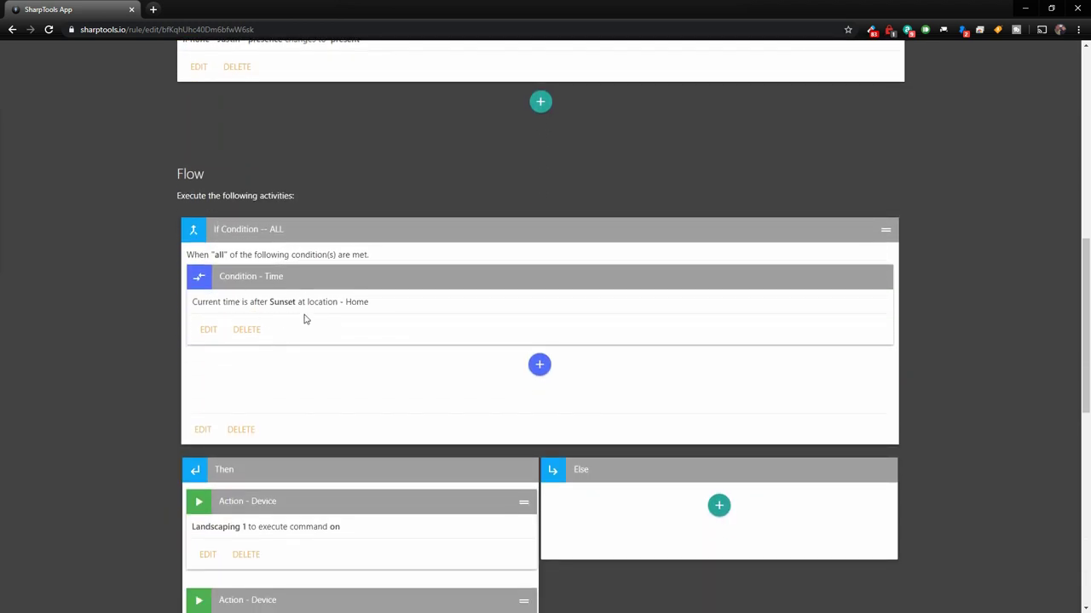
scroll(311, 345, "down", 4)
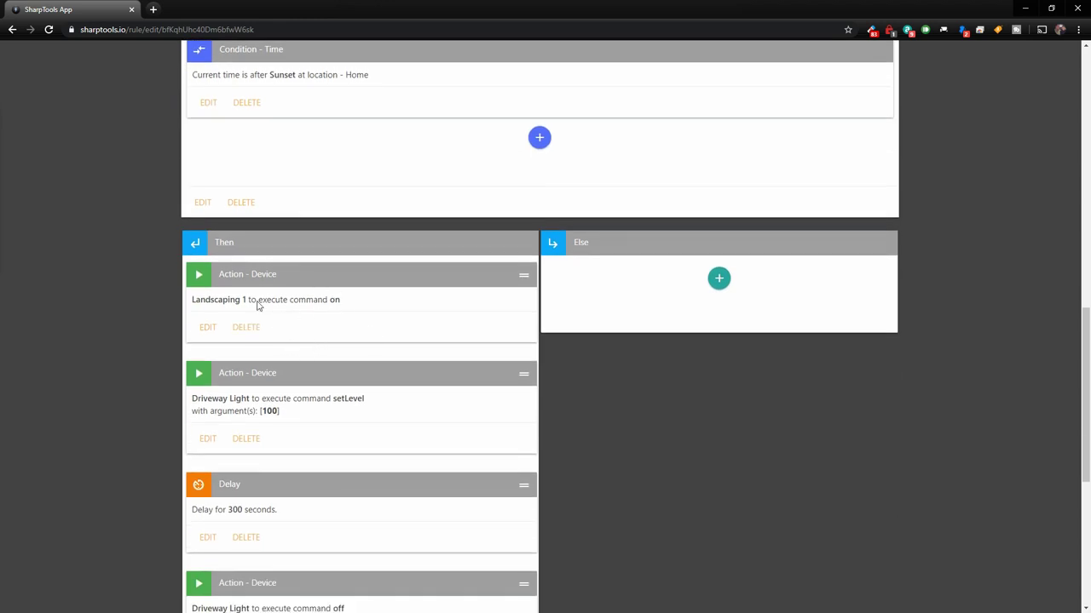
scroll(311, 411, "down", 3)
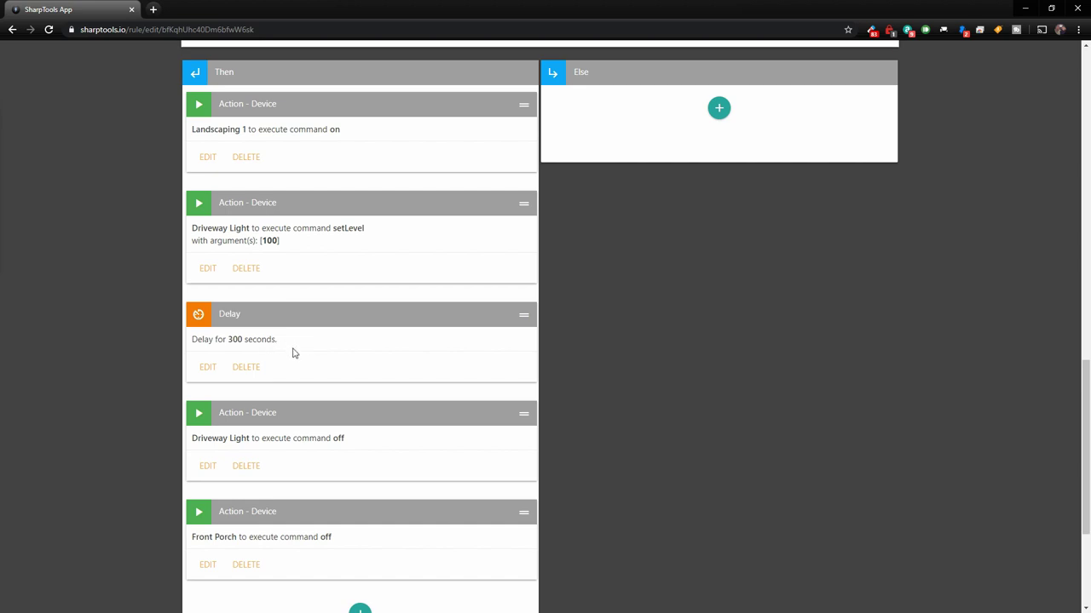
scroll(292, 352, "down", 2)
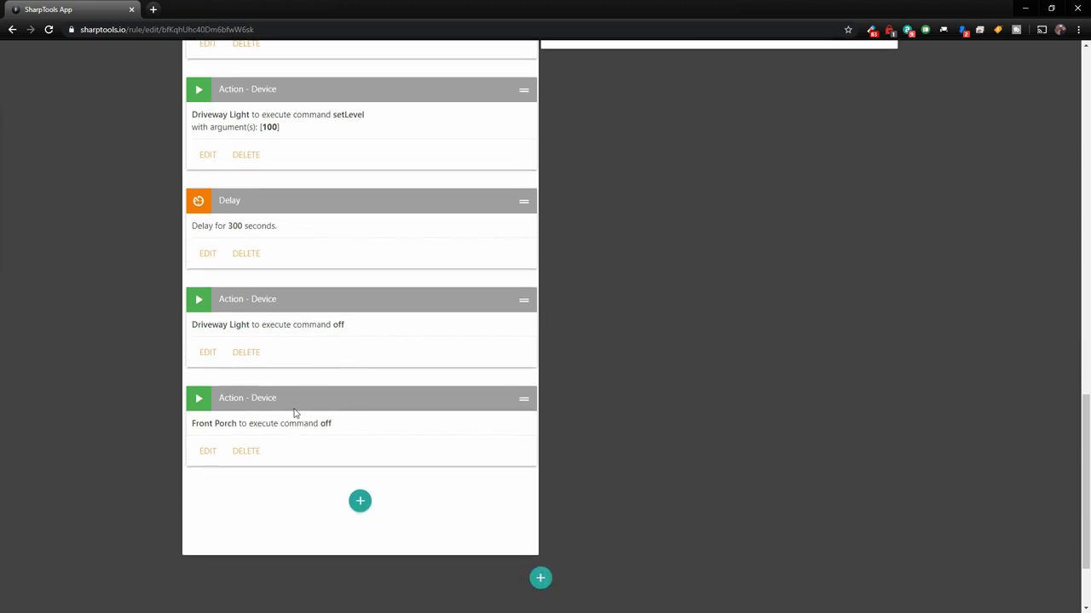
scroll(397, 404, "down", 2)
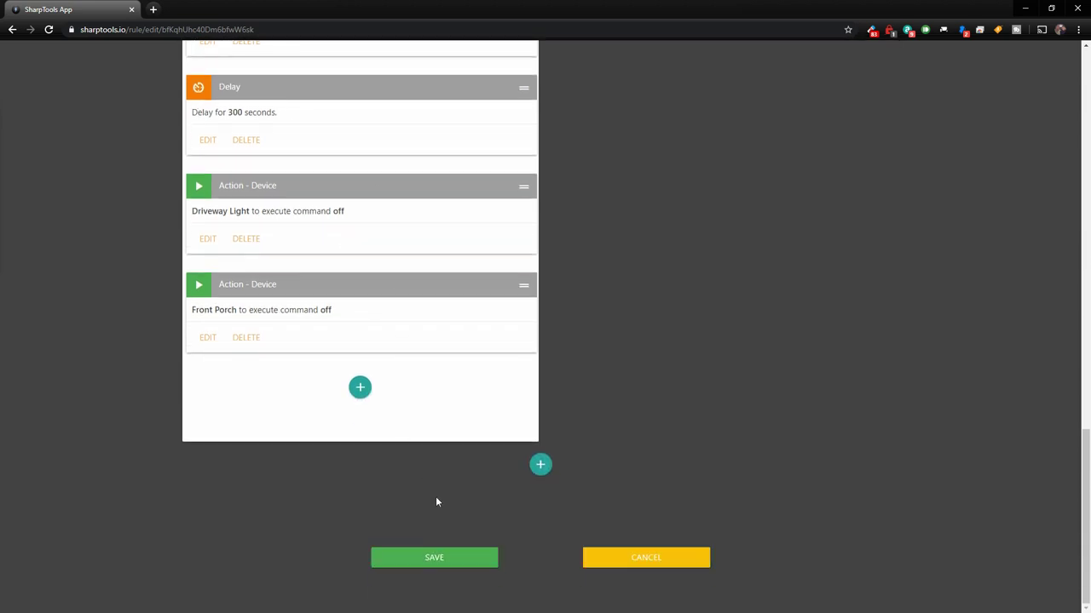
Step: Cancel Home After Dark unsaved and open the disabled Open Garage Door rule's weekday 7:30 AM trigger
left_click(635, 559)
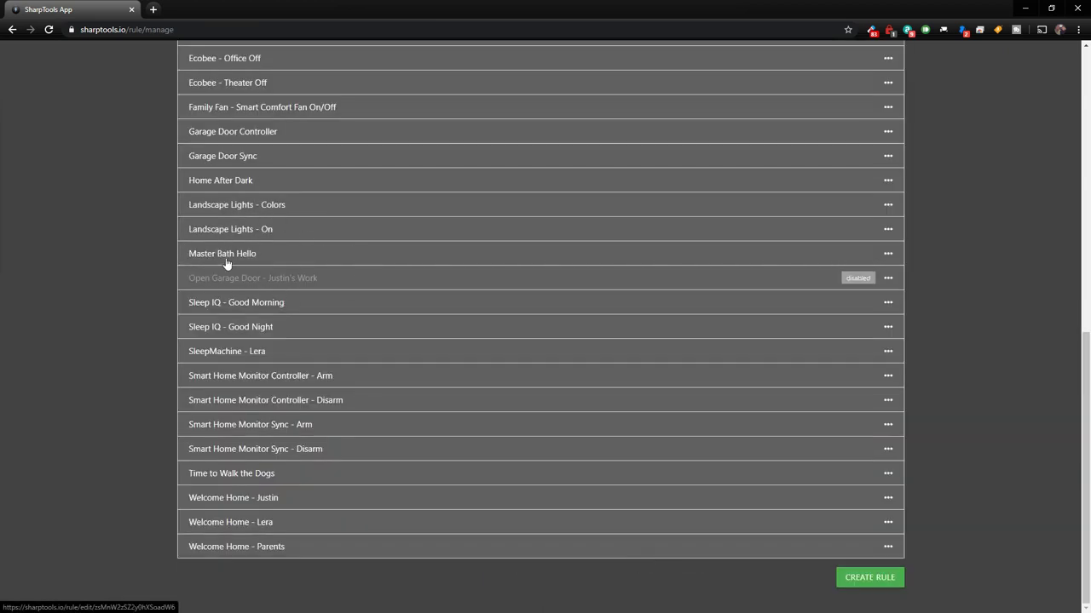
scroll(224, 287, "up", 1)
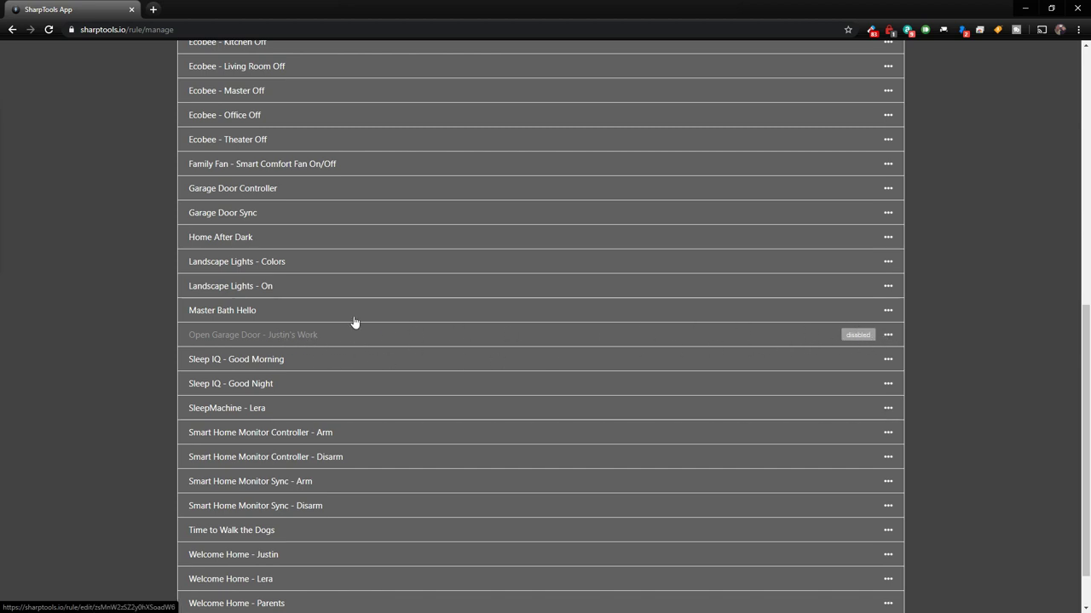
left_click(259, 340)
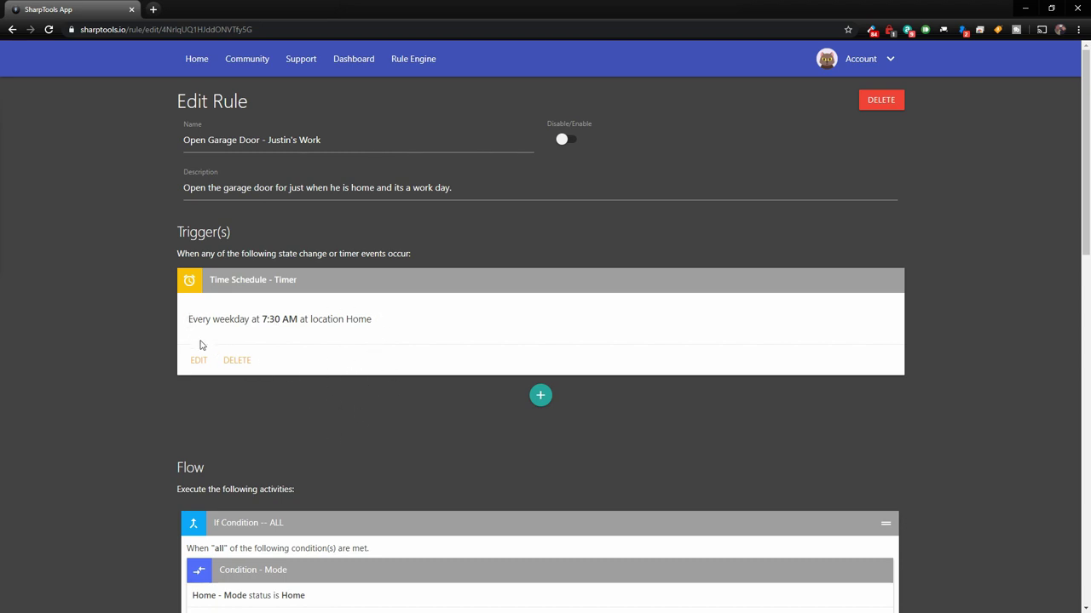
left_click_drag(188, 319, 373, 322)
left_click(381, 323)
Step: Review the rule's Home-mode and closed Garage Door conditions and Pushbullet notification action
scroll(300, 314, "down", 3)
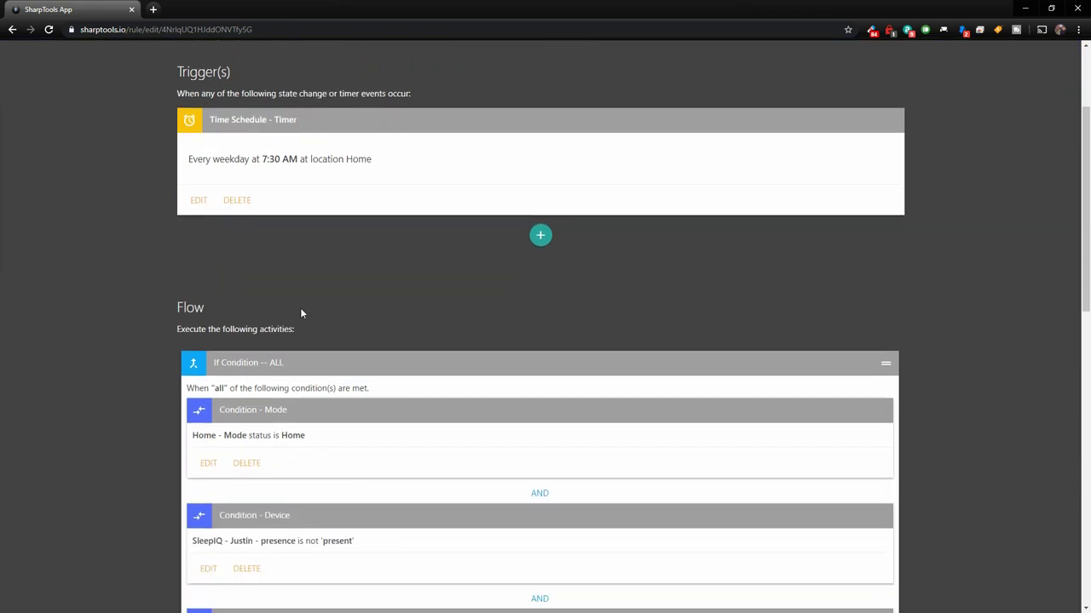
scroll(353, 330, "down", 1)
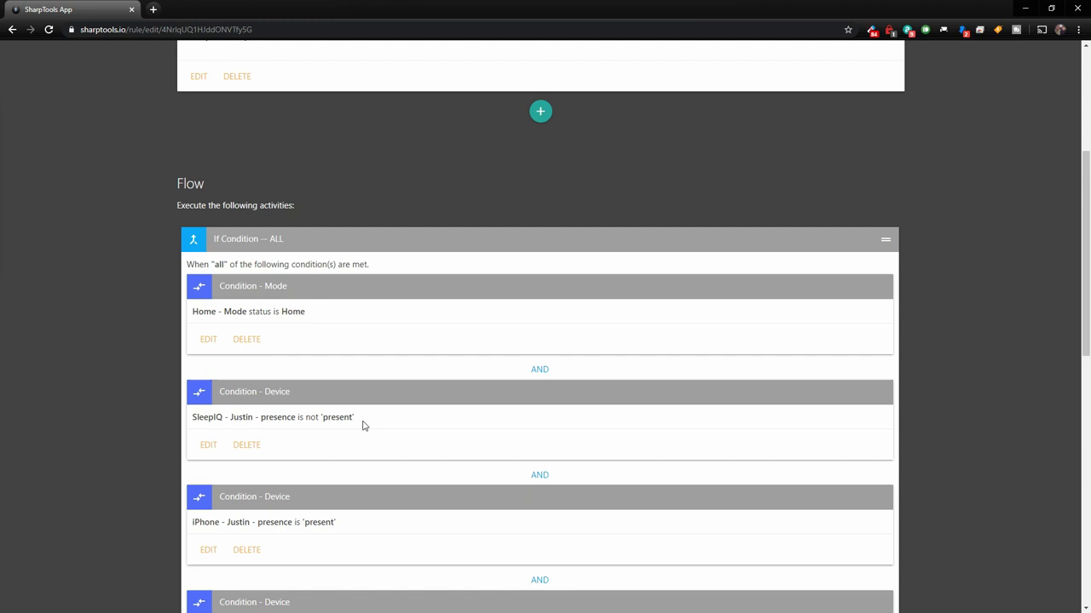
scroll(362, 425, "down", 1)
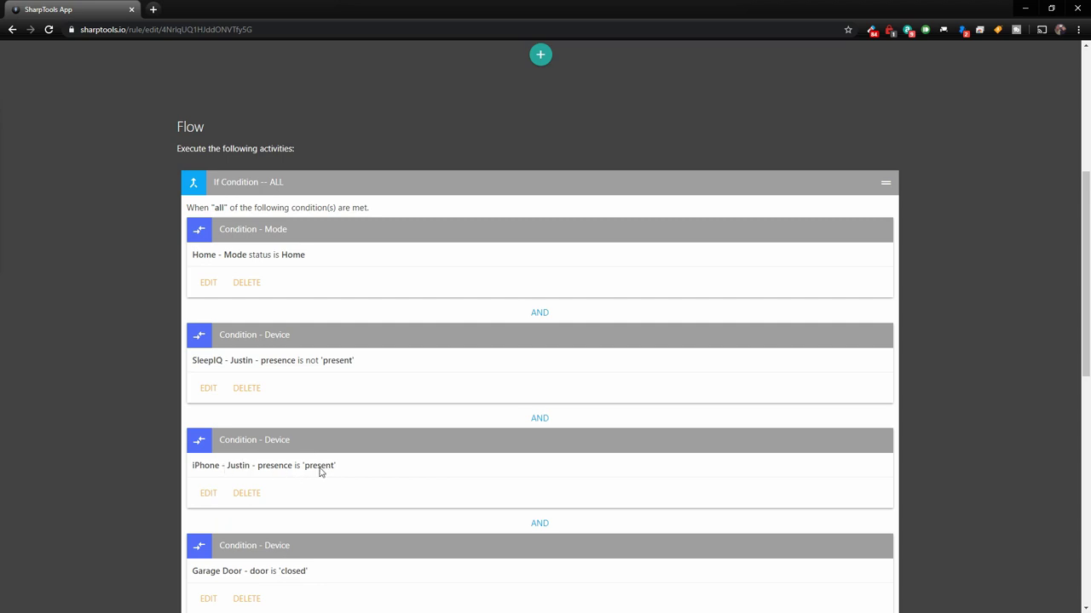
scroll(322, 464, "down", 1)
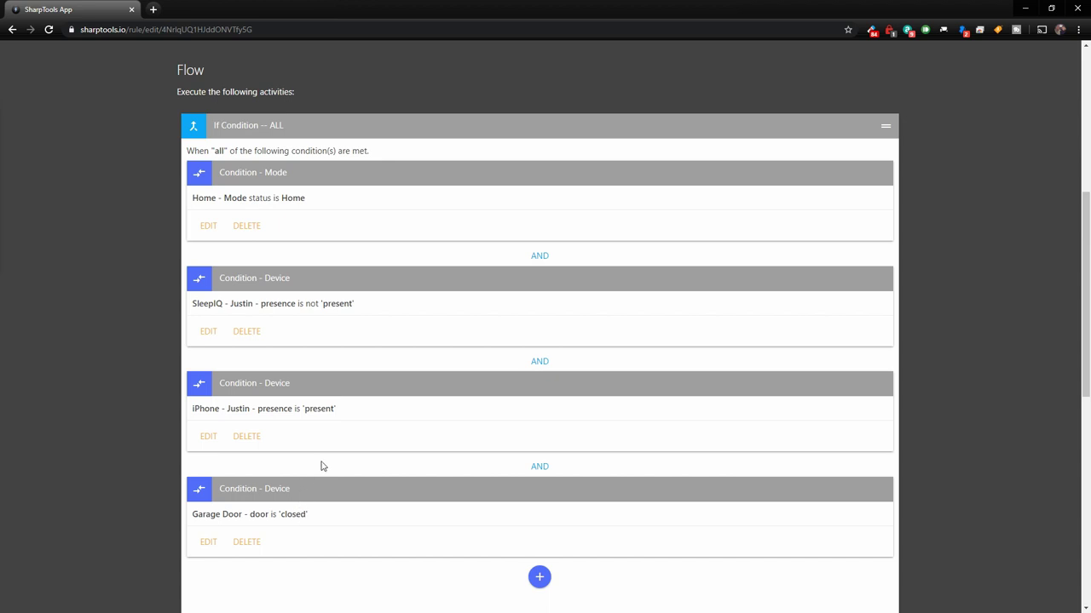
scroll(311, 414, "down", 2)
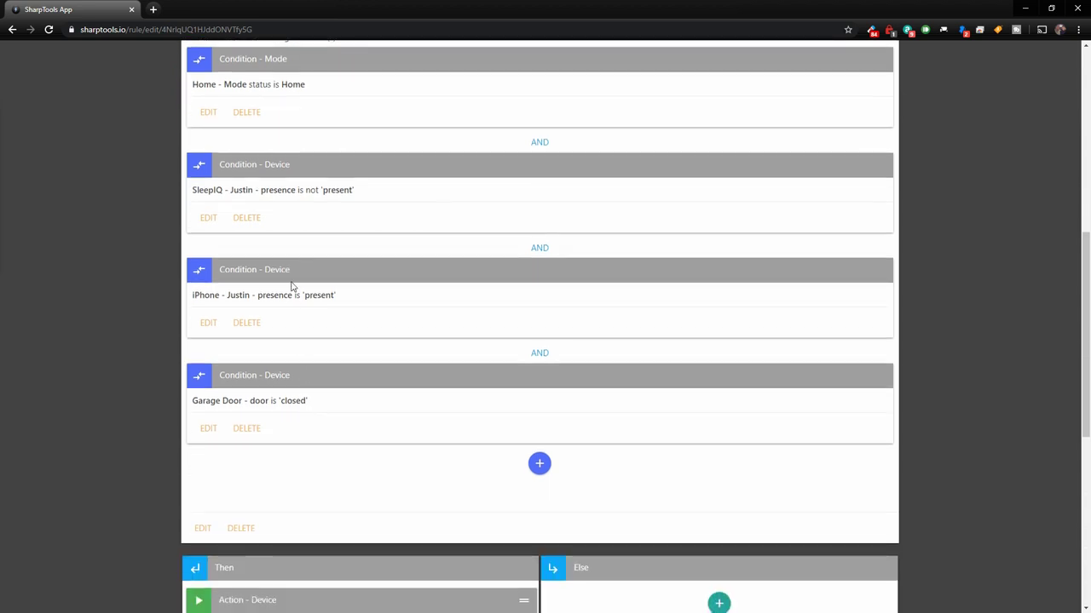
scroll(291, 287, "up", 1)
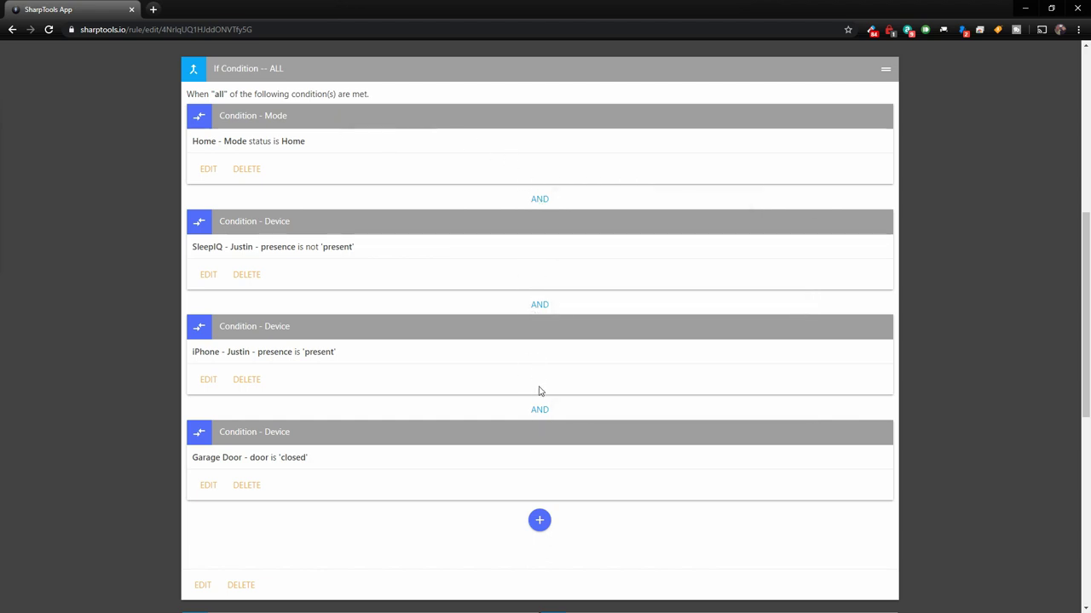
scroll(554, 332, "up", 1)
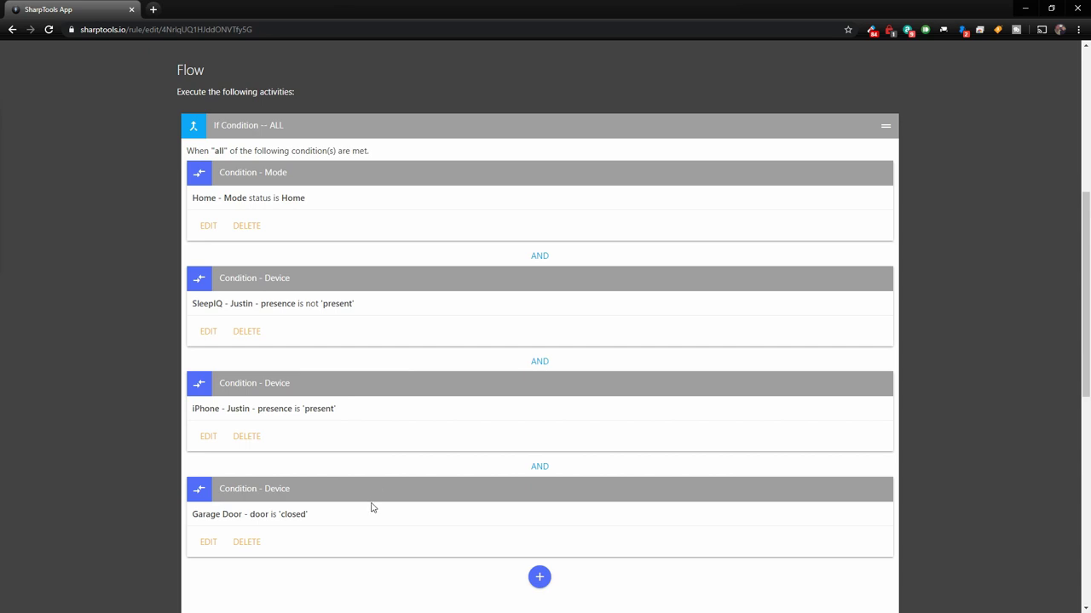
scroll(372, 419, "down", 4)
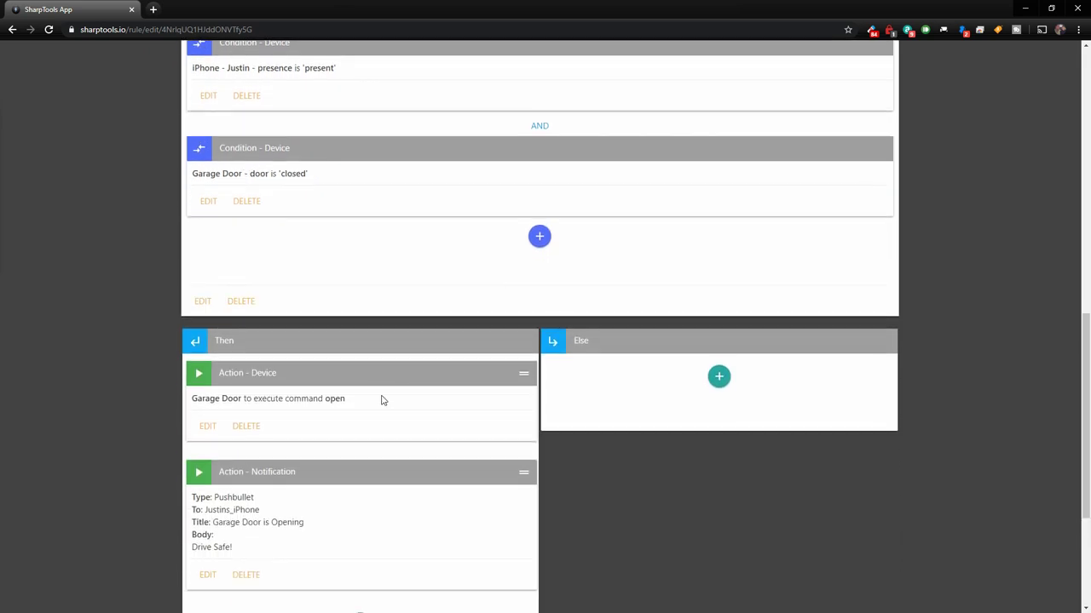
Step: Review the rest of the Open Garage Door work rule's conditions and actions
scroll(380, 389, "down", 1)
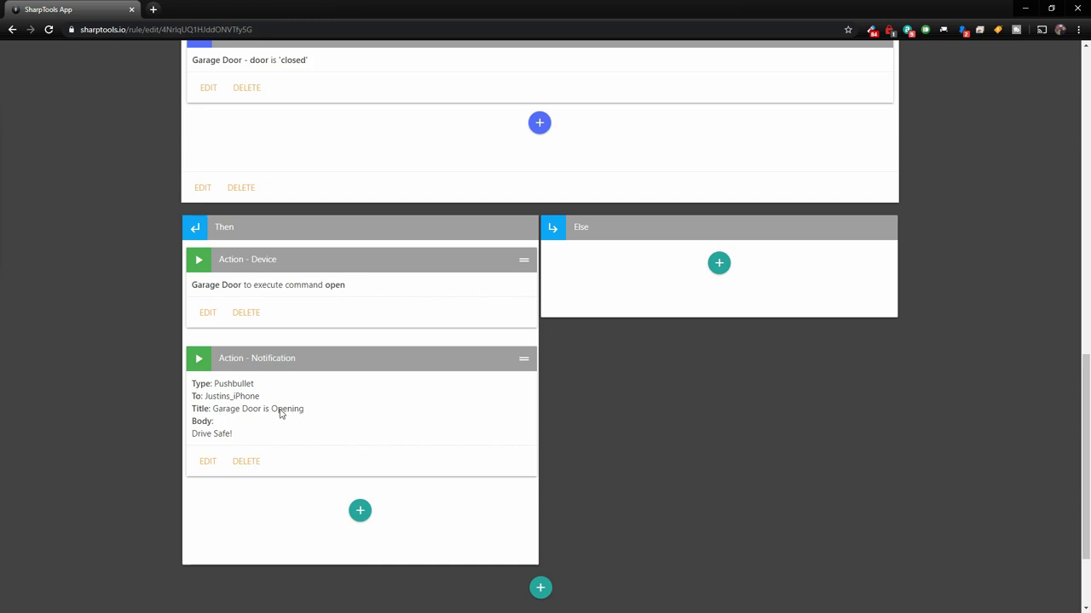
scroll(365, 353, "down", 2)
scroll(383, 373, "up", 5)
scroll(370, 327, "up", 6)
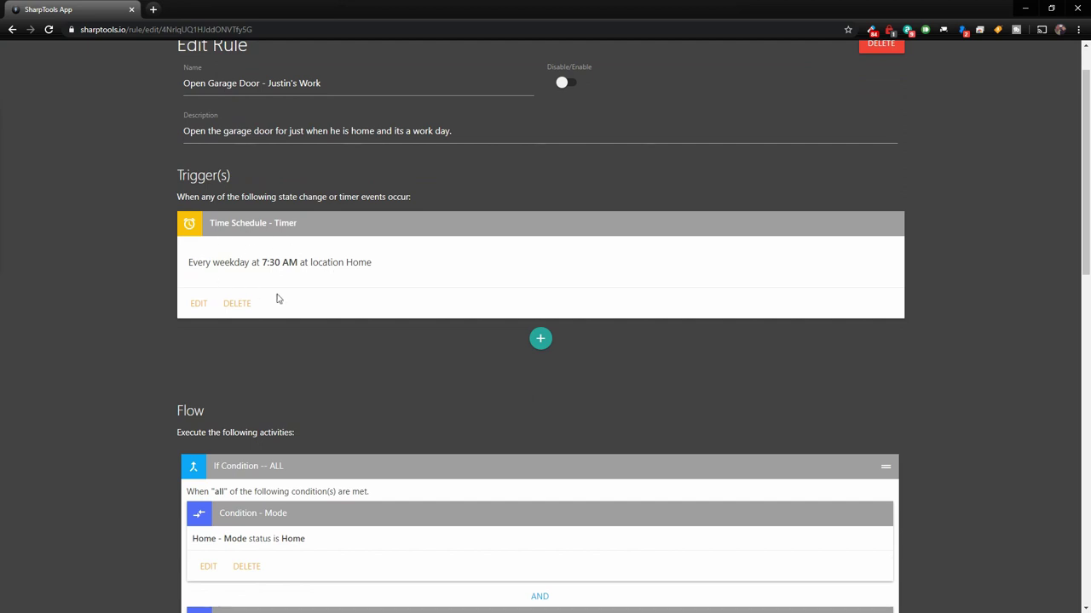
scroll(298, 265, "down", 4)
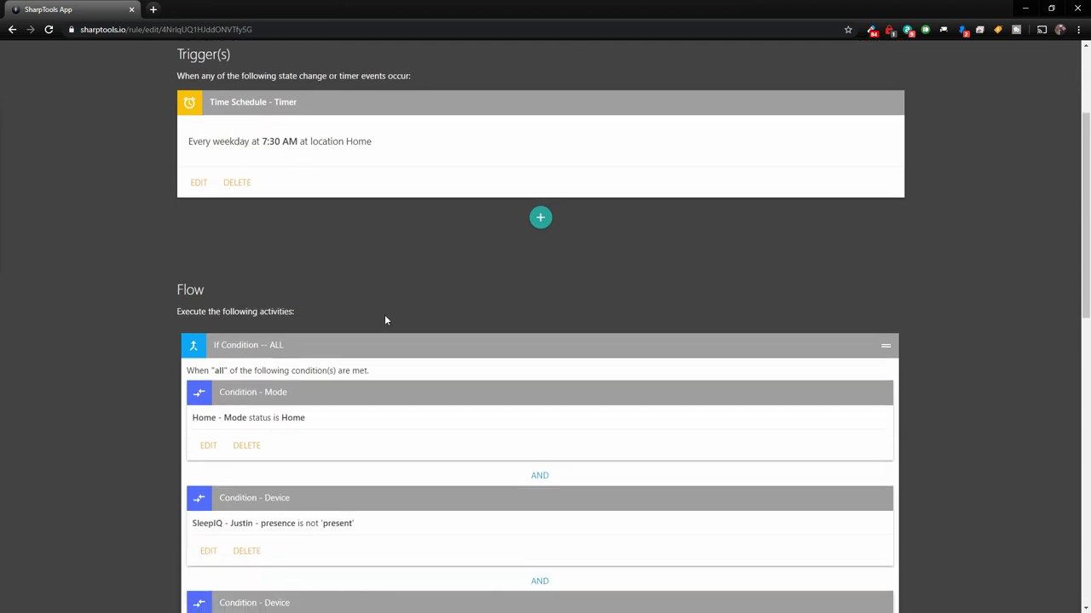
scroll(462, 290, "down", 1)
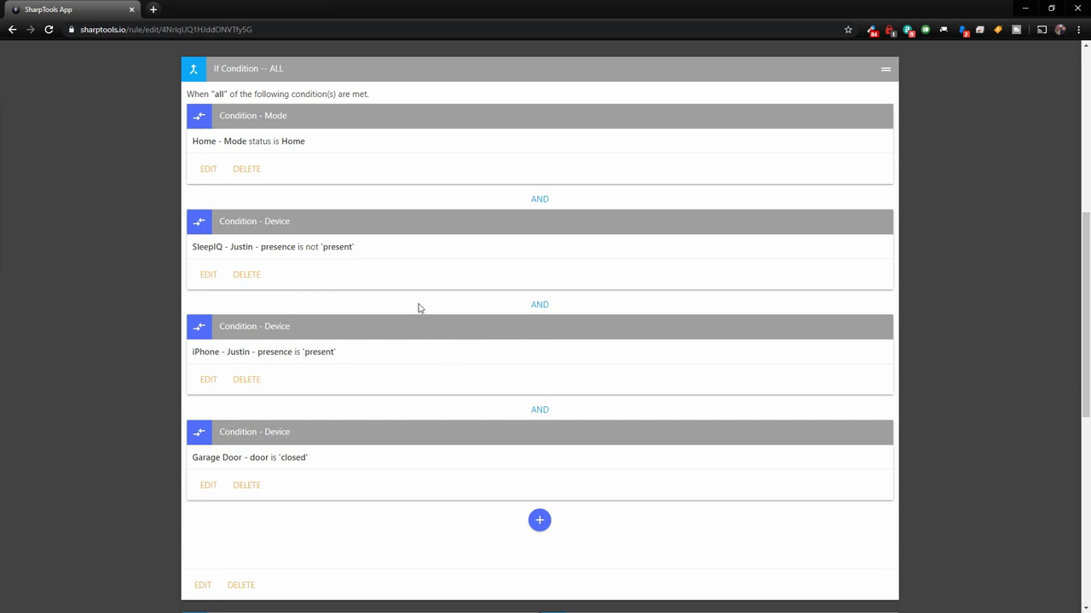
scroll(421, 311, "down", 2)
scroll(452, 317, "down", 5)
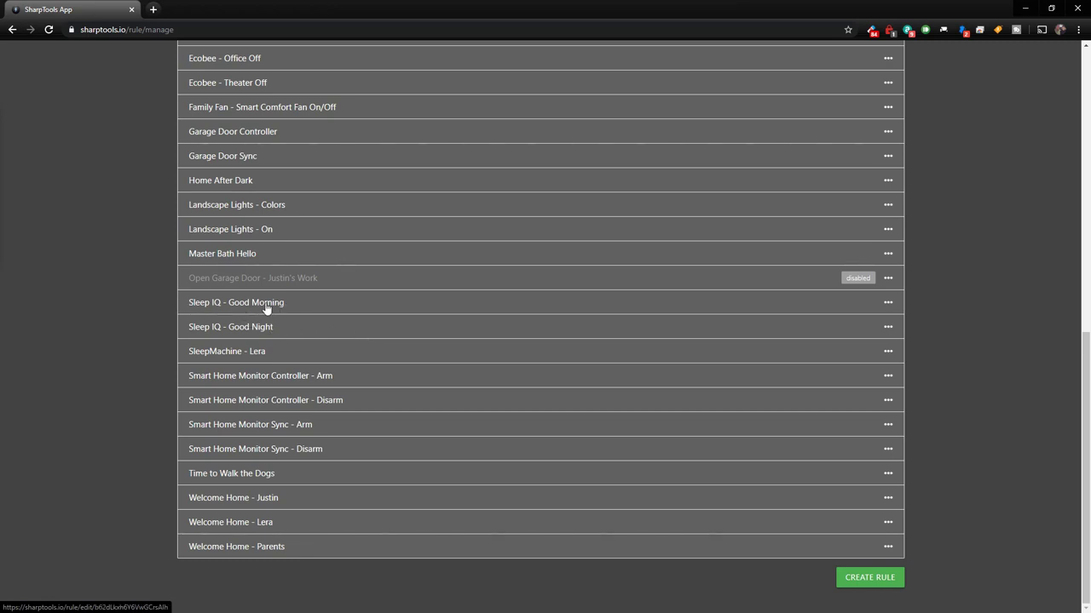
Step: Open Sleep IQ - Good Morning and inspect its 5:50 AM schedule and bed-presence triggers
left_click(263, 307)
scroll(315, 308, "up", 8)
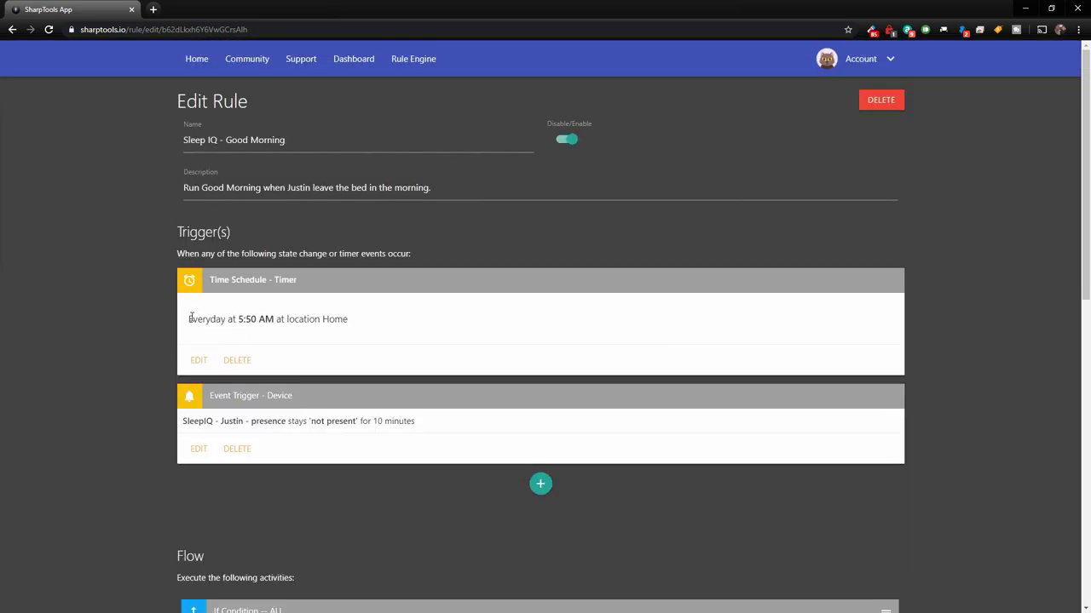
left_click_drag(195, 318, 345, 319)
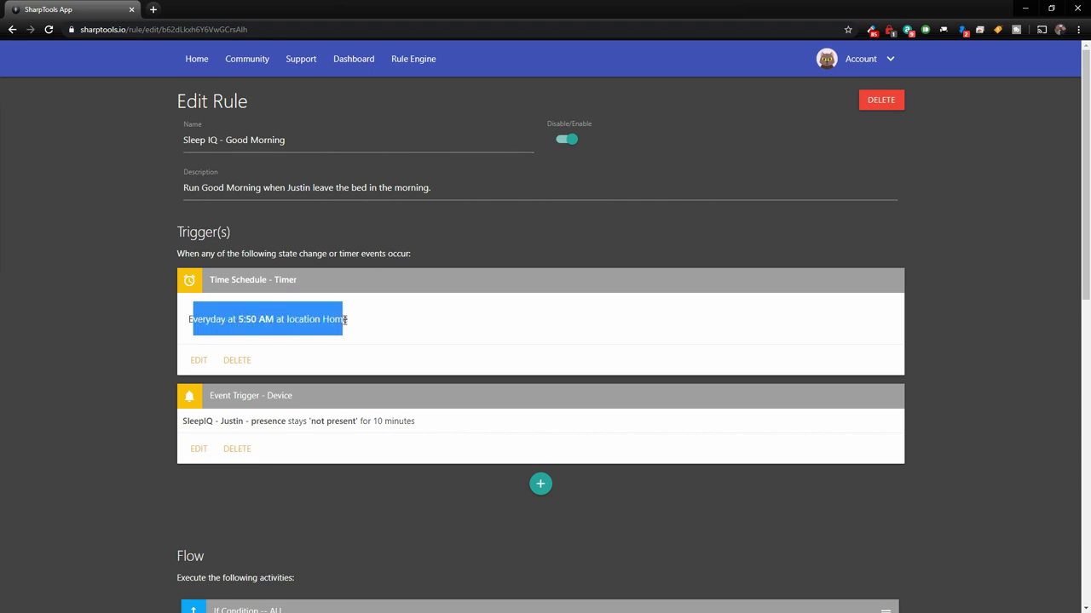
left_click(351, 322)
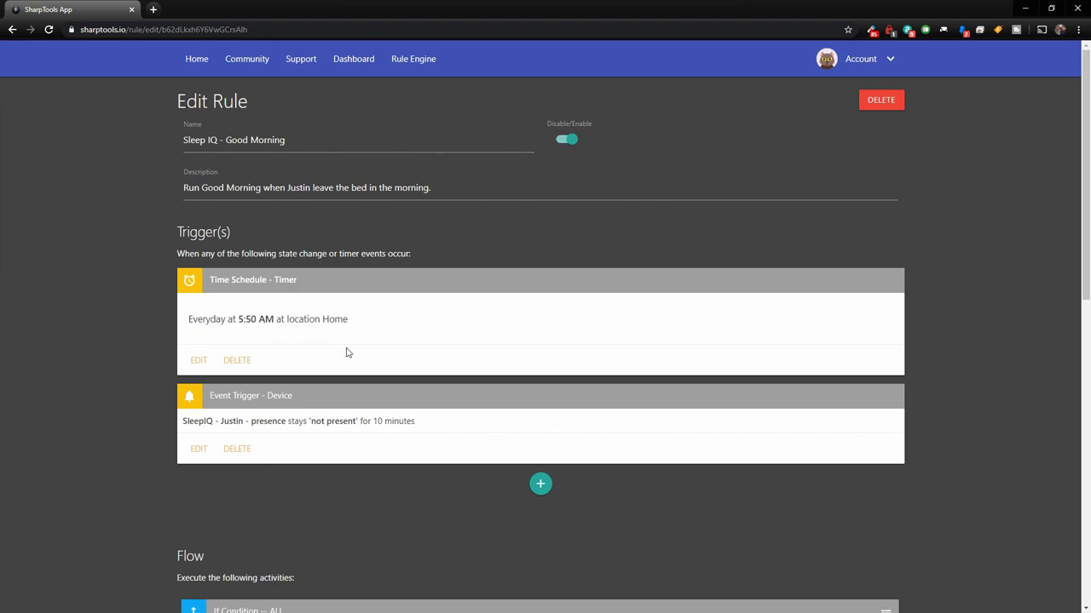
left_click_drag(185, 417, 425, 429)
left_click(198, 423)
left_click_drag(184, 424, 190, 423)
Step: Review its Mode condition and actions, then return to the rules list
scroll(292, 323, "down", 3)
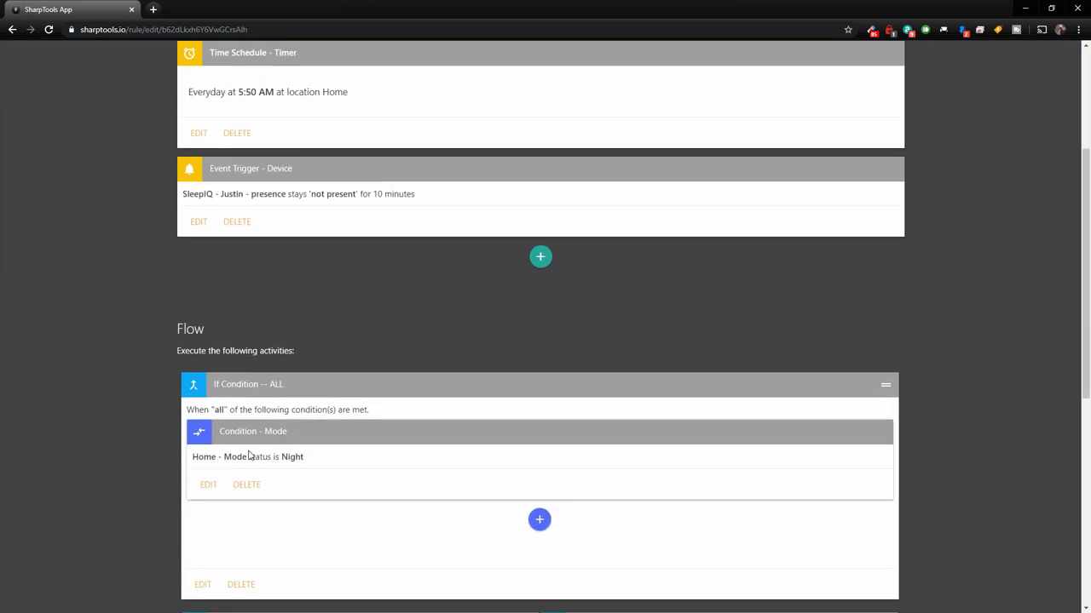
scroll(255, 448, "down", 2)
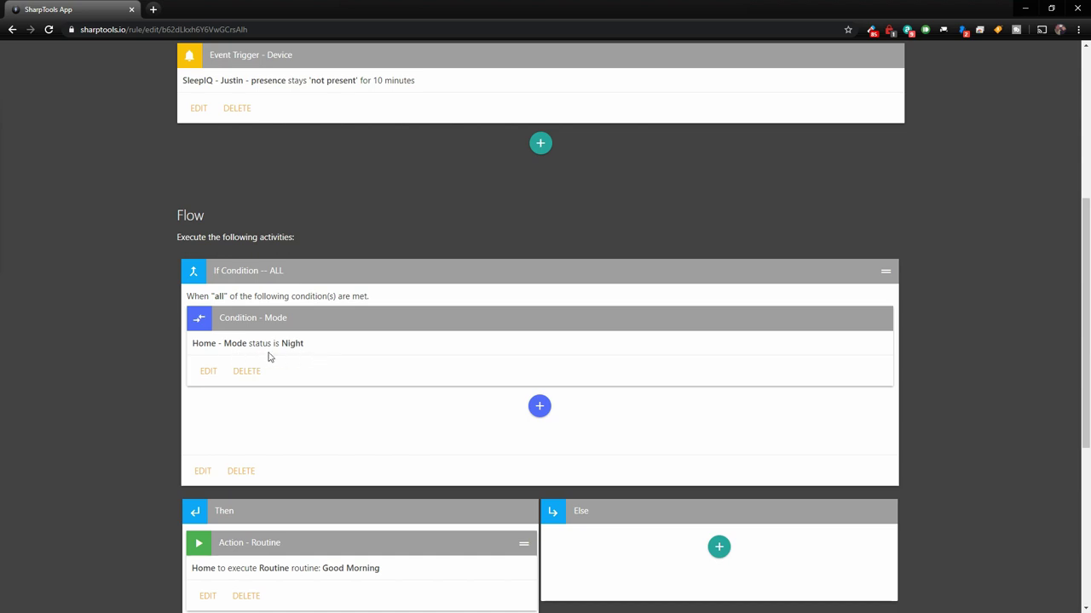
scroll(308, 354, "down", 2)
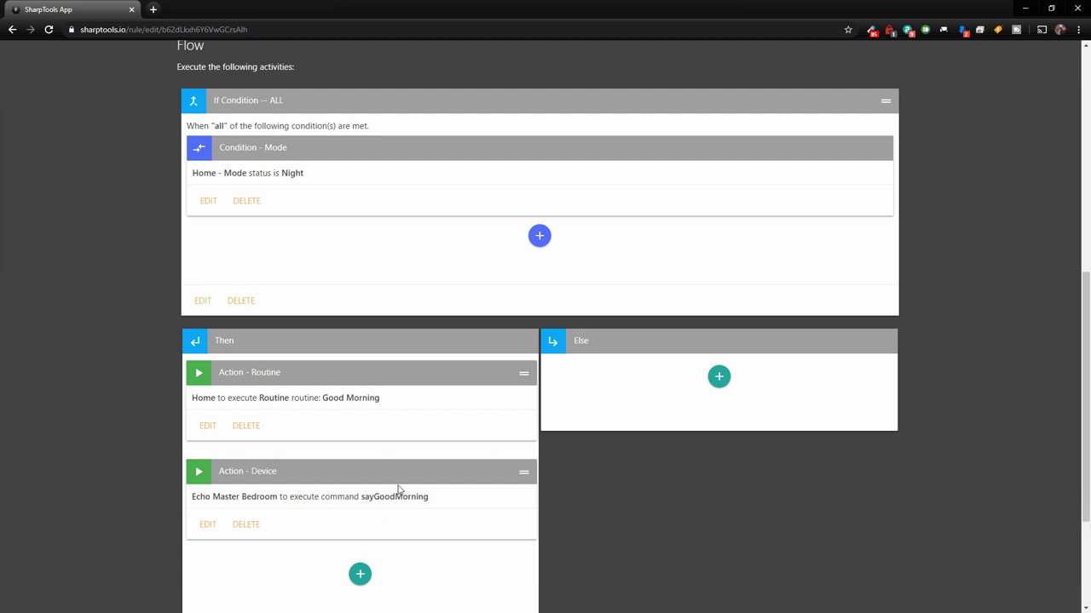
scroll(386, 463, "down", 1)
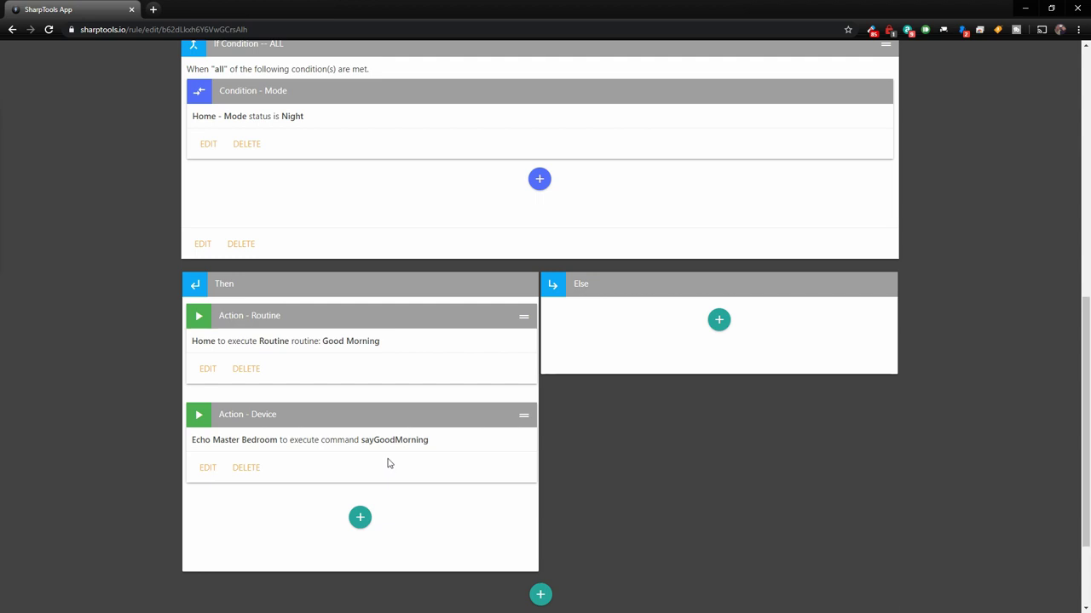
scroll(392, 452, "down", 2)
scroll(375, 375, "up", 3)
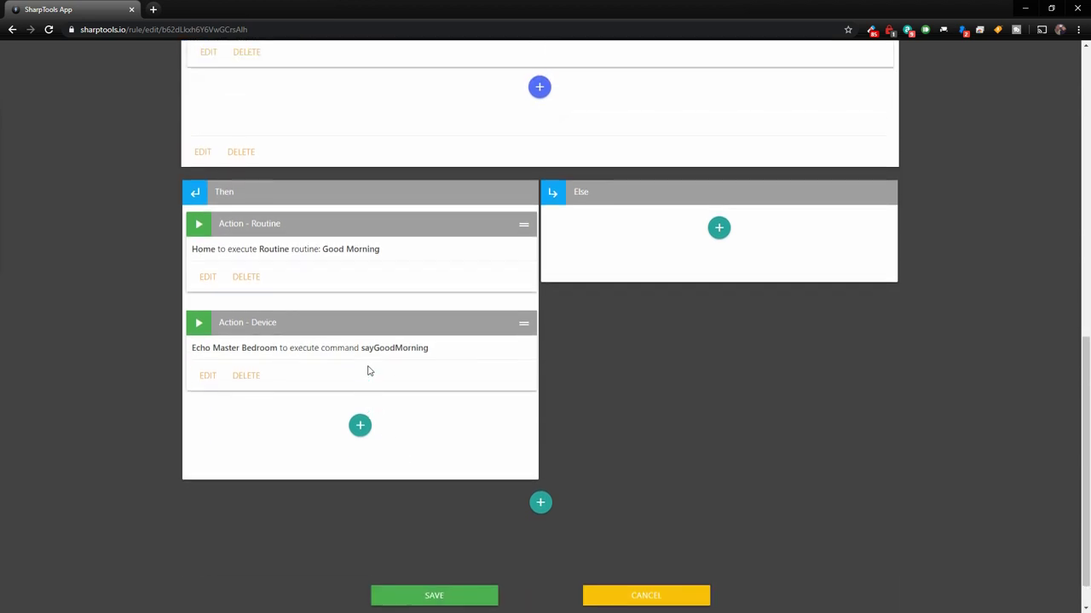
scroll(369, 354, "up", 8)
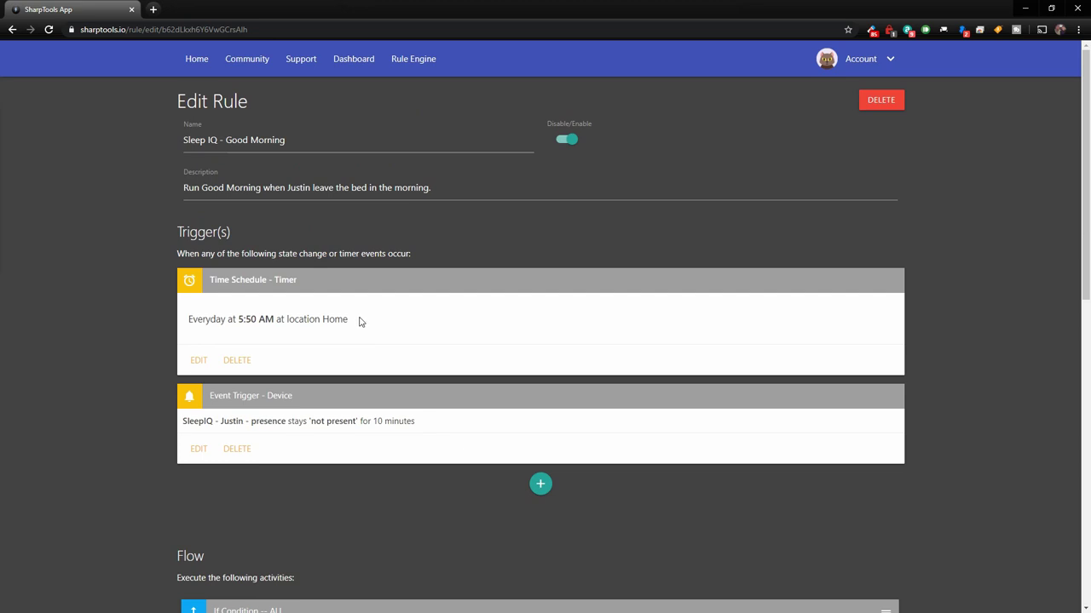
scroll(327, 317, "down", 2)
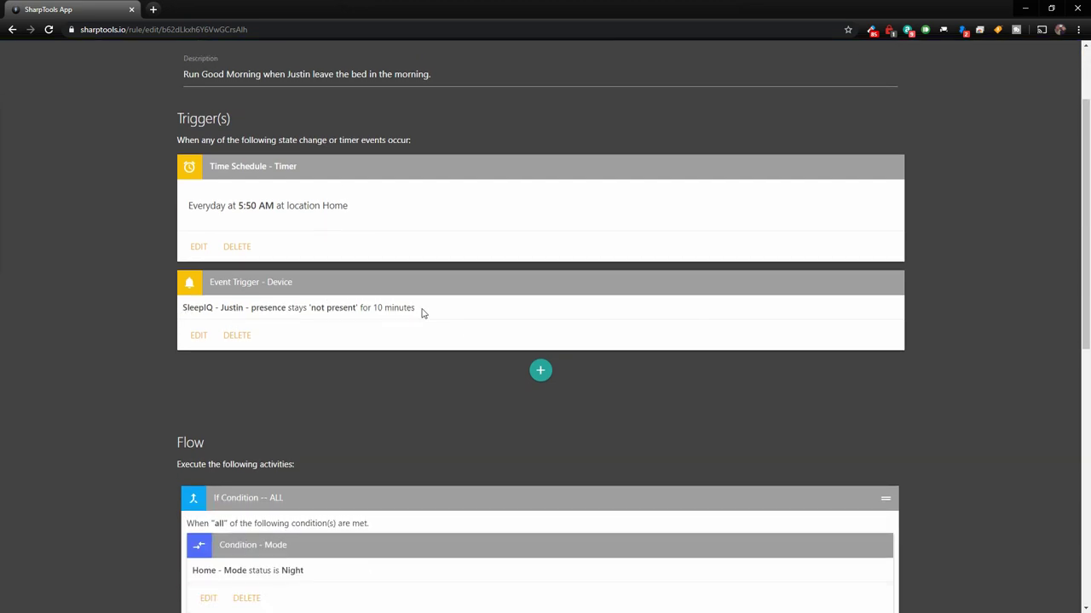
scroll(426, 341, "down", 6)
left_click(429, 356)
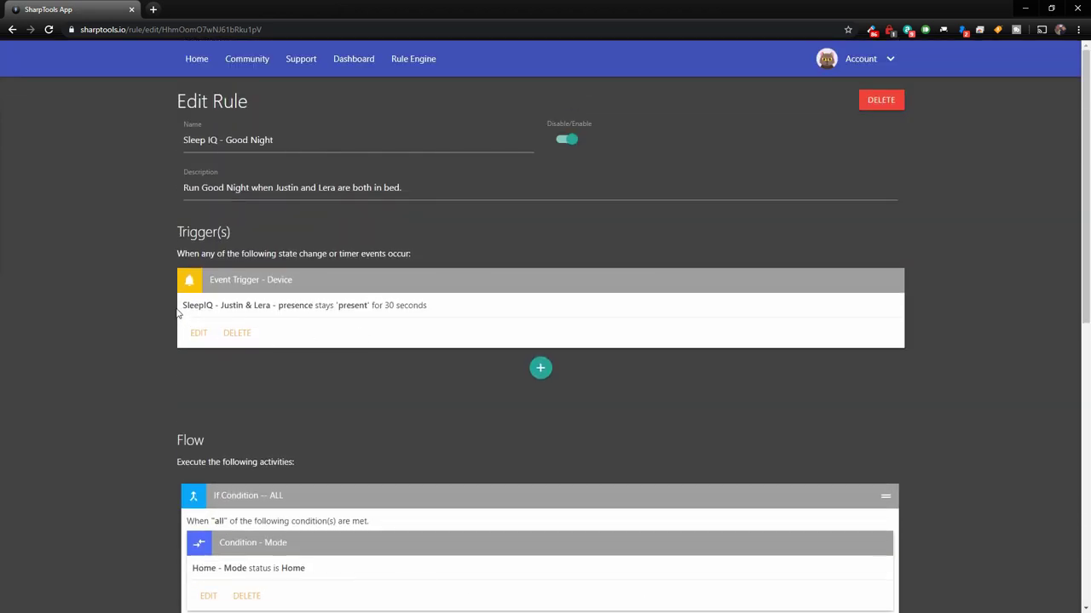
Step: Review Sleep IQ - Good Night's 30-second bed-presence trigger and actions, then go back to the rules list
left_click_drag(183, 304, 440, 315)
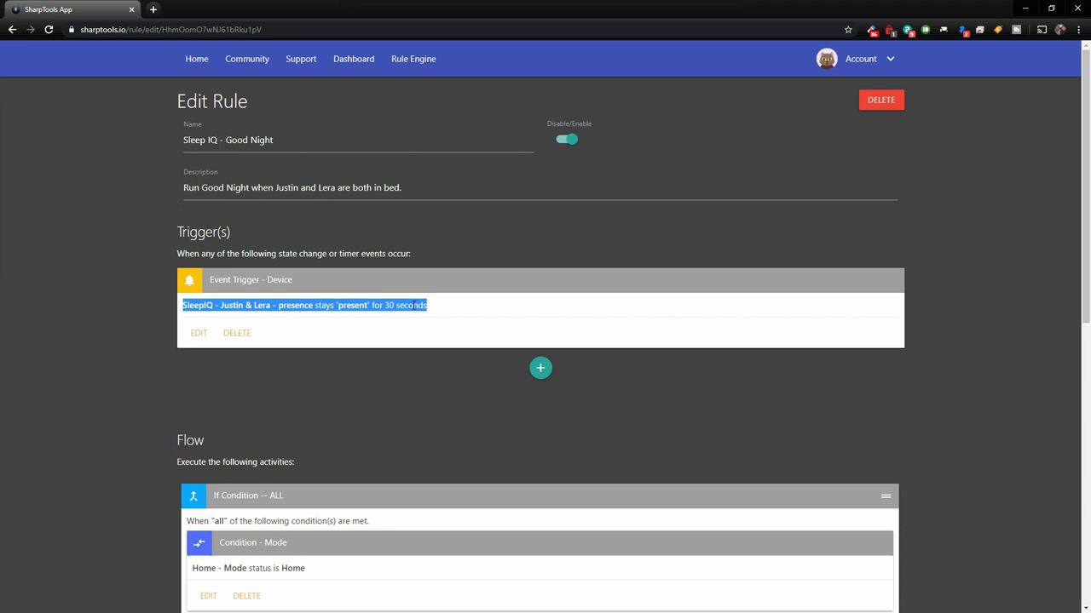
scroll(409, 309, "down", 3)
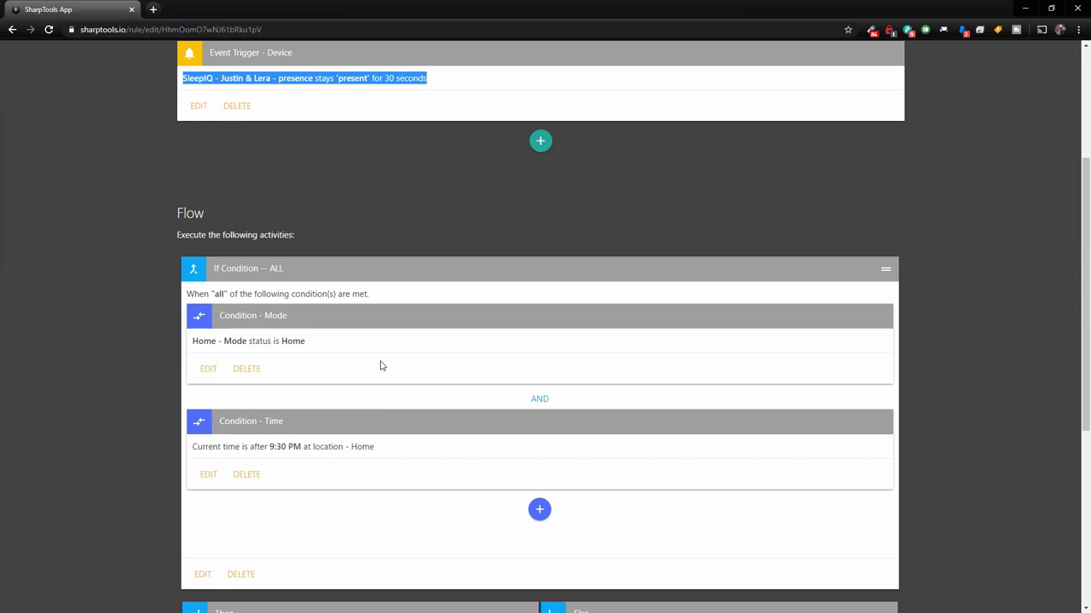
scroll(350, 392, "down", 1)
scroll(355, 386, "down", 3)
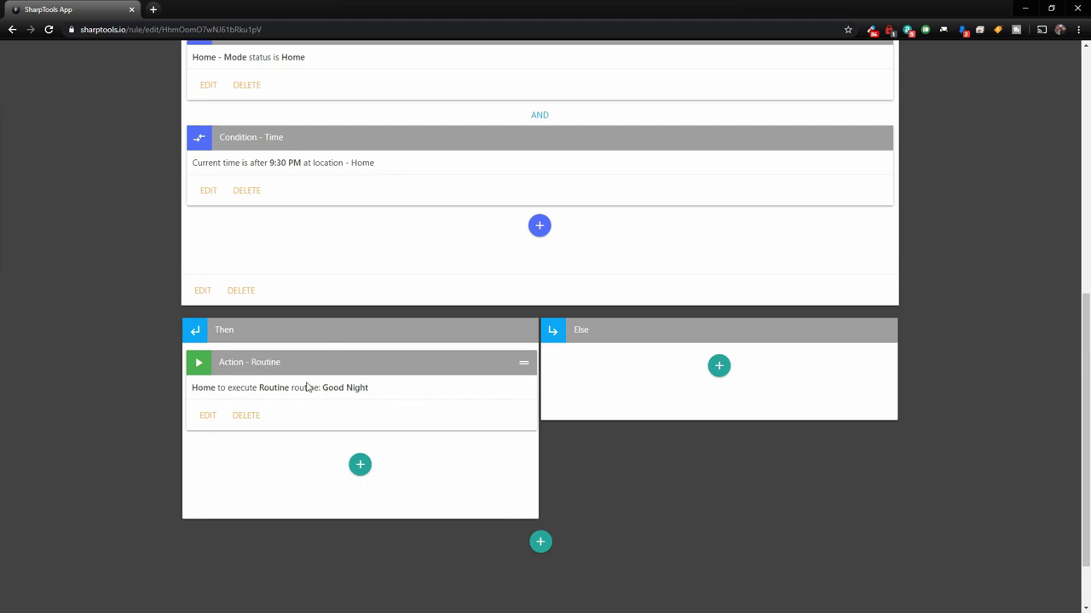
key("alt+Left")
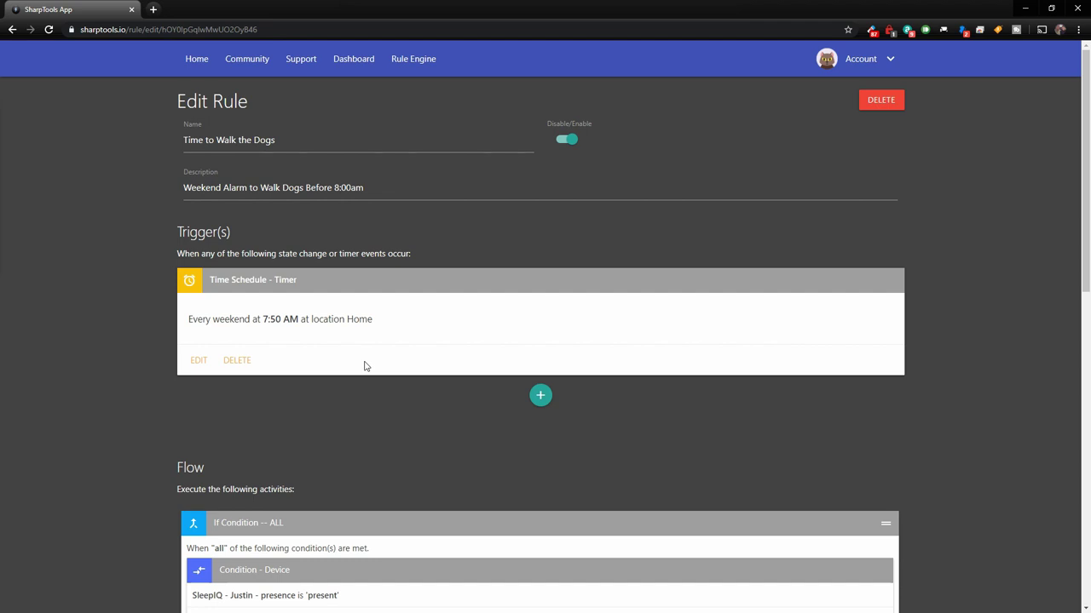
left_click_drag(188, 318, 372, 321)
left_click(394, 324)
scroll(414, 360, "down", 3)
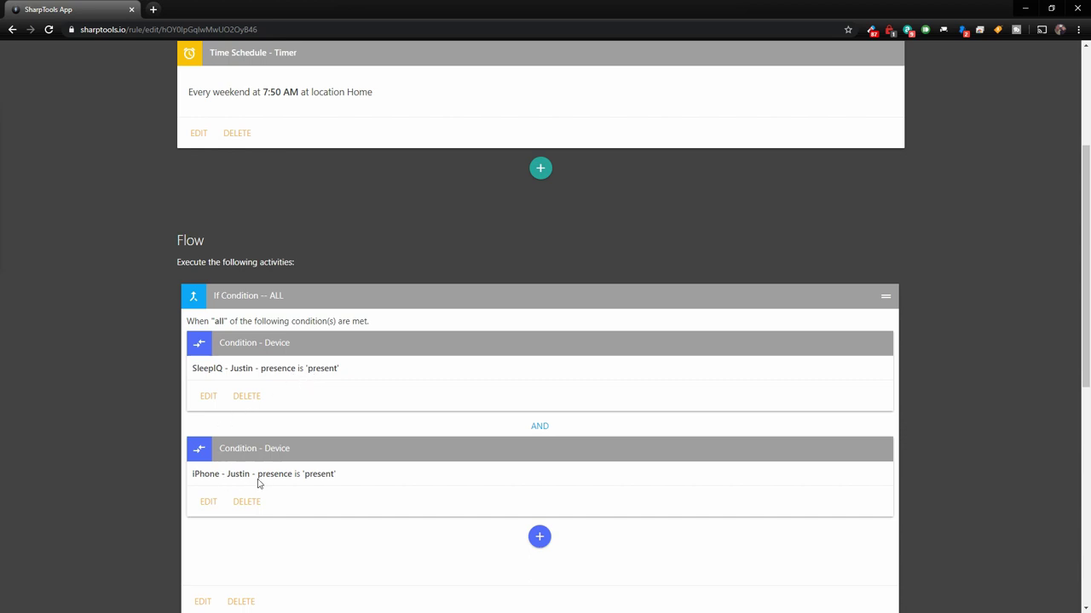
scroll(333, 418, "down", 4)
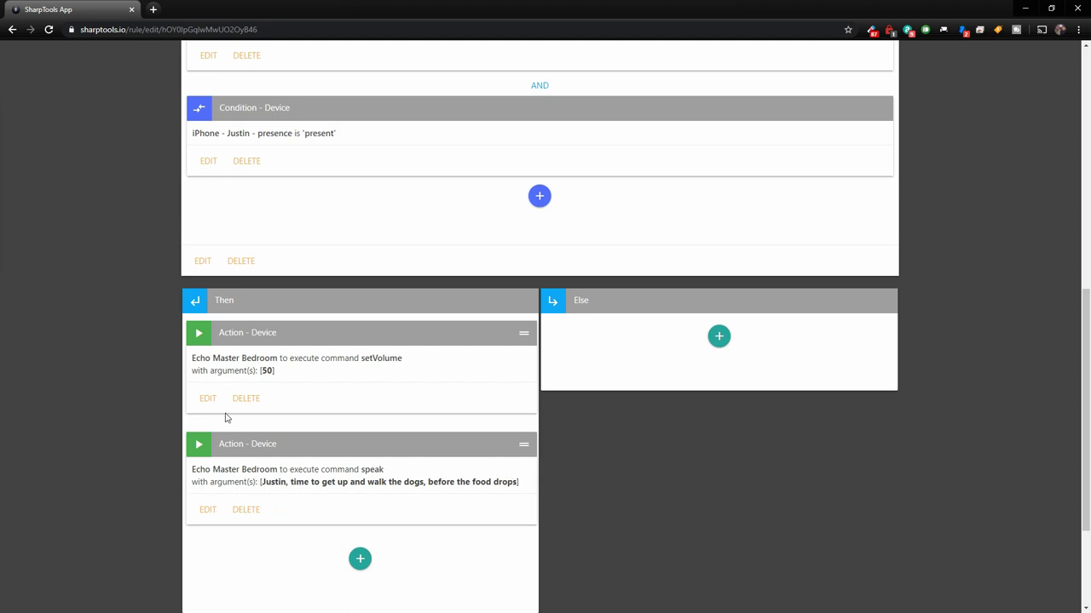
scroll(226, 415, "up", 6)
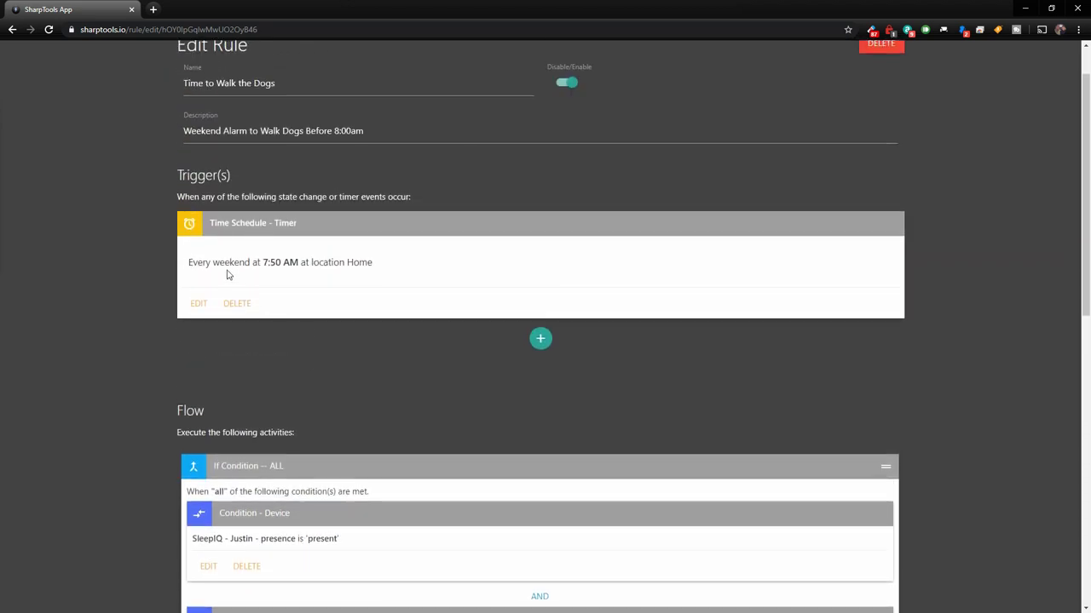
Step: Review the Time to Walk the Dogs rule's weekend 7:50 AM trigger and the rest of its flow
left_click_drag(189, 263, 371, 266)
left_click(330, 322)
scroll(329, 319, "down", 3)
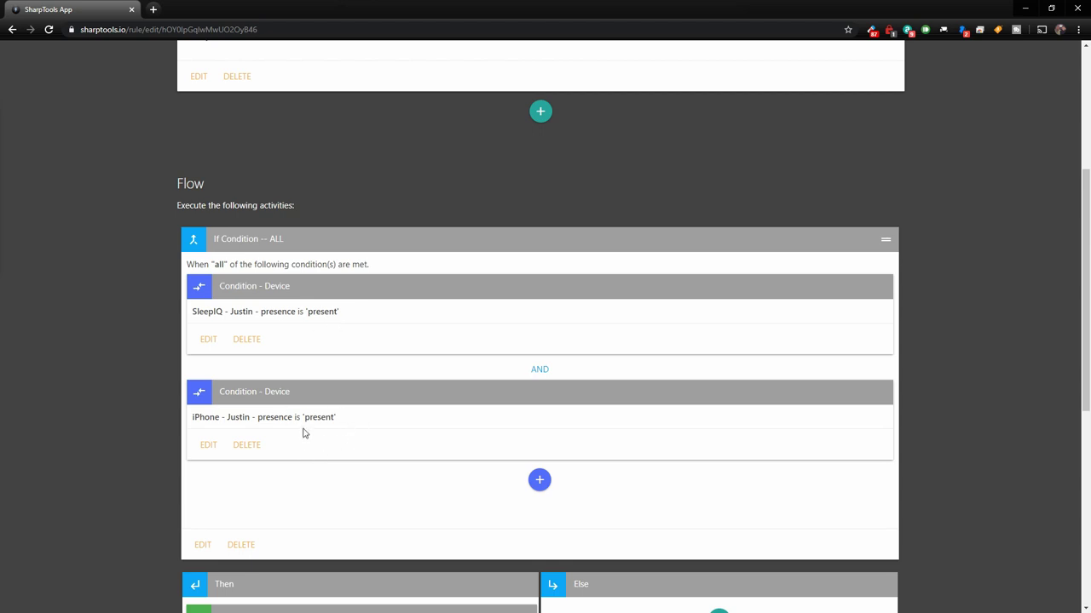
scroll(335, 407, "down", 3)
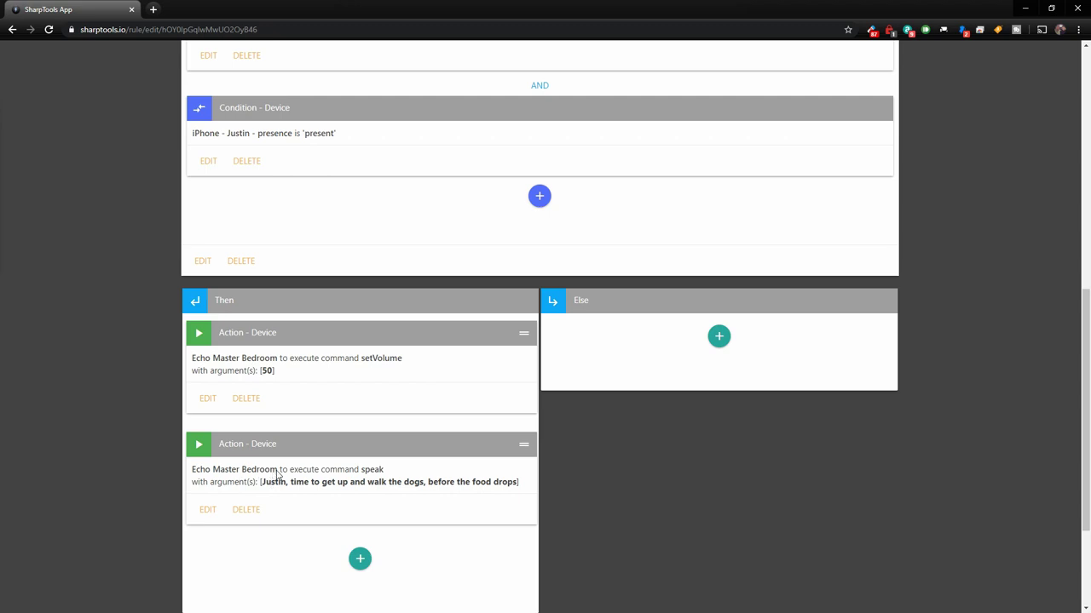
scroll(389, 411, "down", 2)
scroll(375, 392, "up", 5)
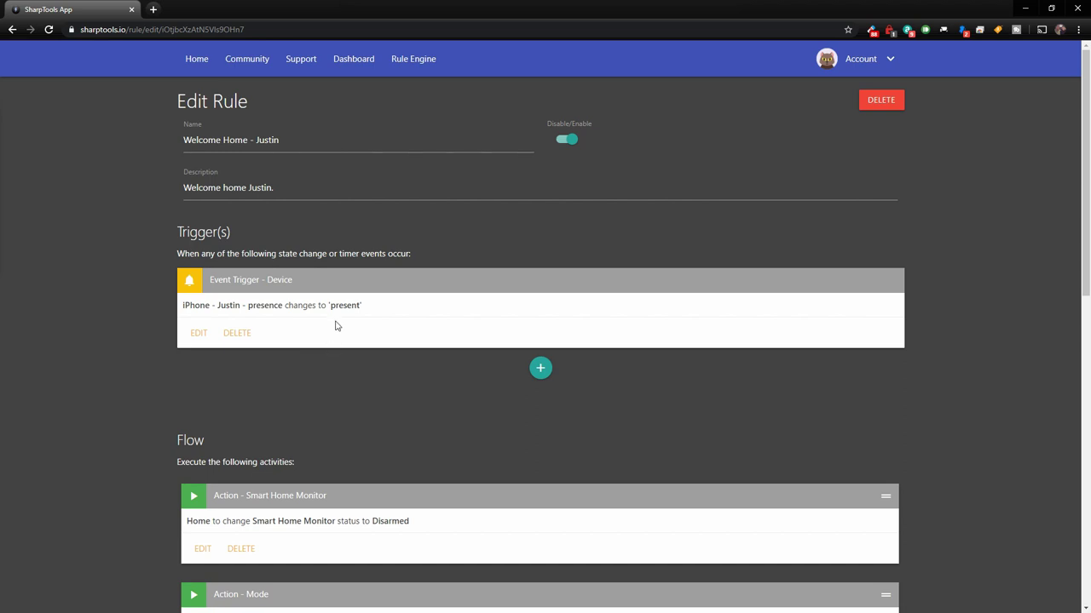
Step: Delete the first Pushbullet notification action from the Welcome Home rule and save it
scroll(312, 430, "down", 2)
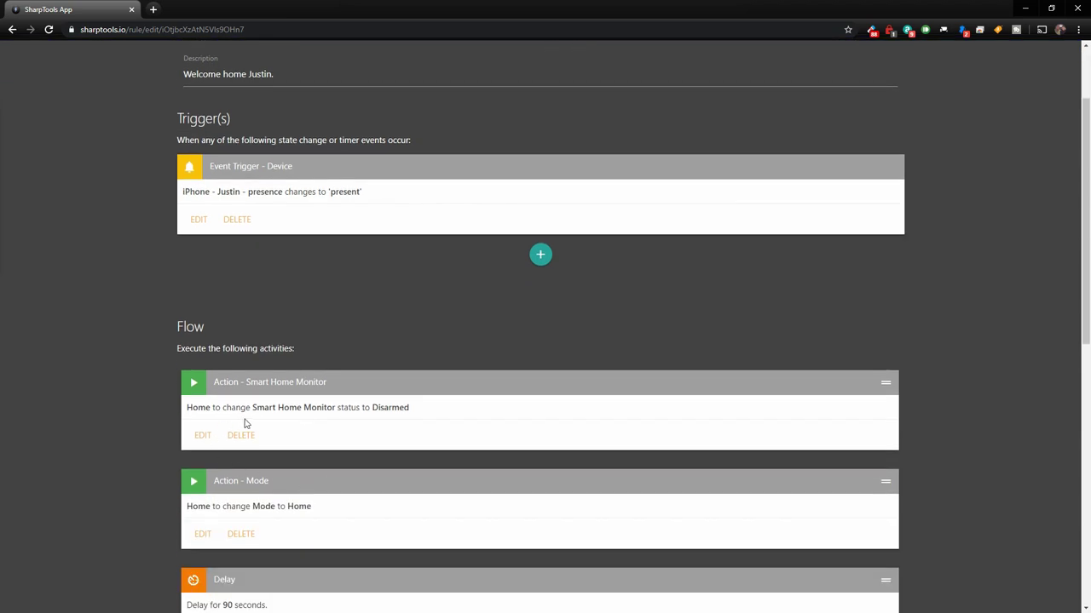
scroll(245, 423, "down", 1)
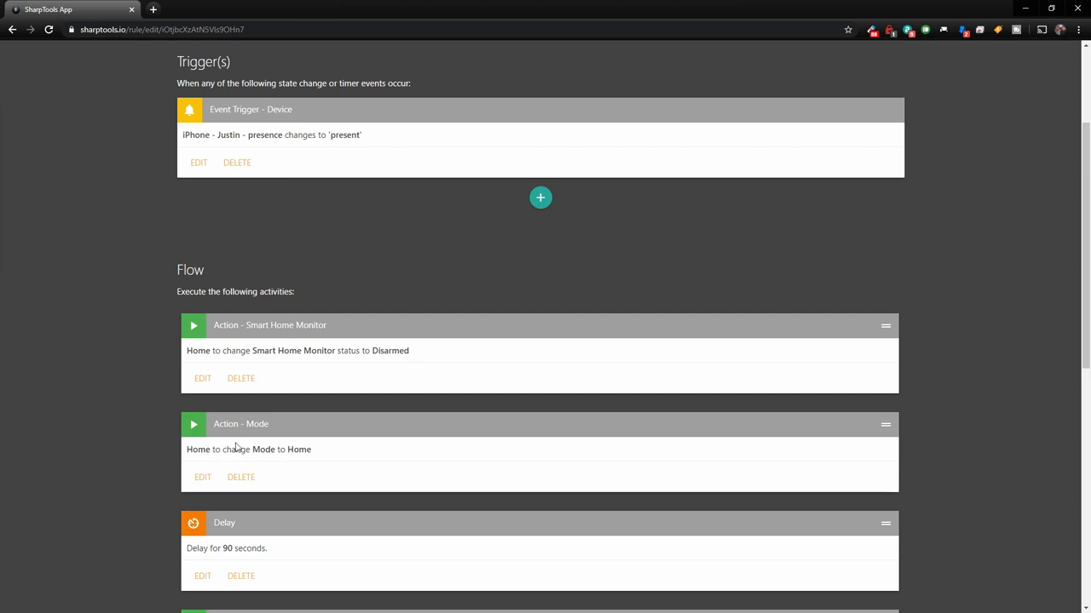
scroll(312, 445, "down", 3)
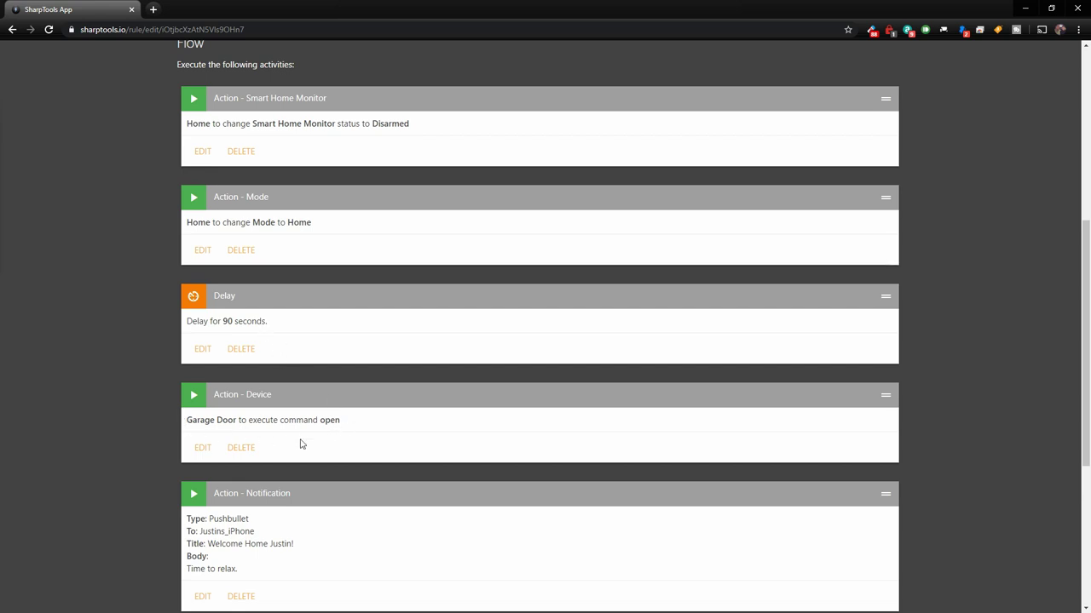
scroll(306, 449, "down", 1)
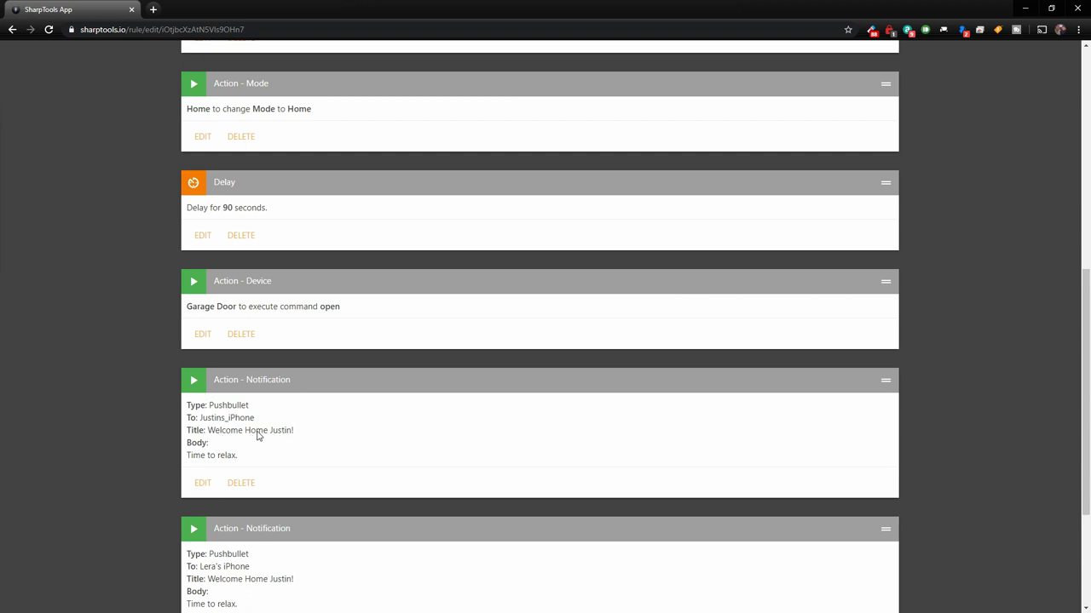
scroll(268, 429, "down", 1)
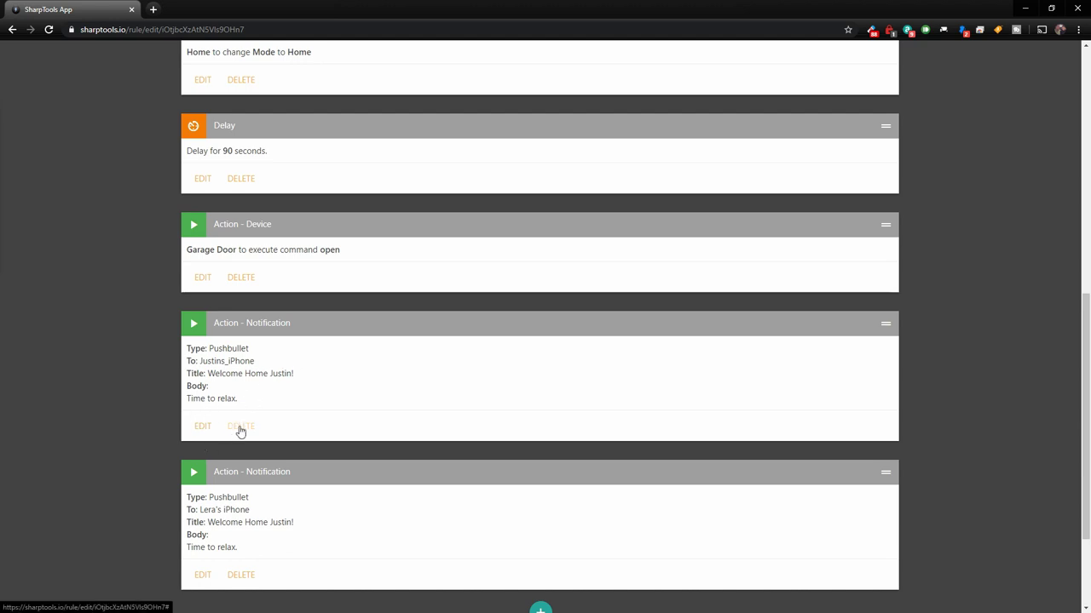
left_click(240, 429)
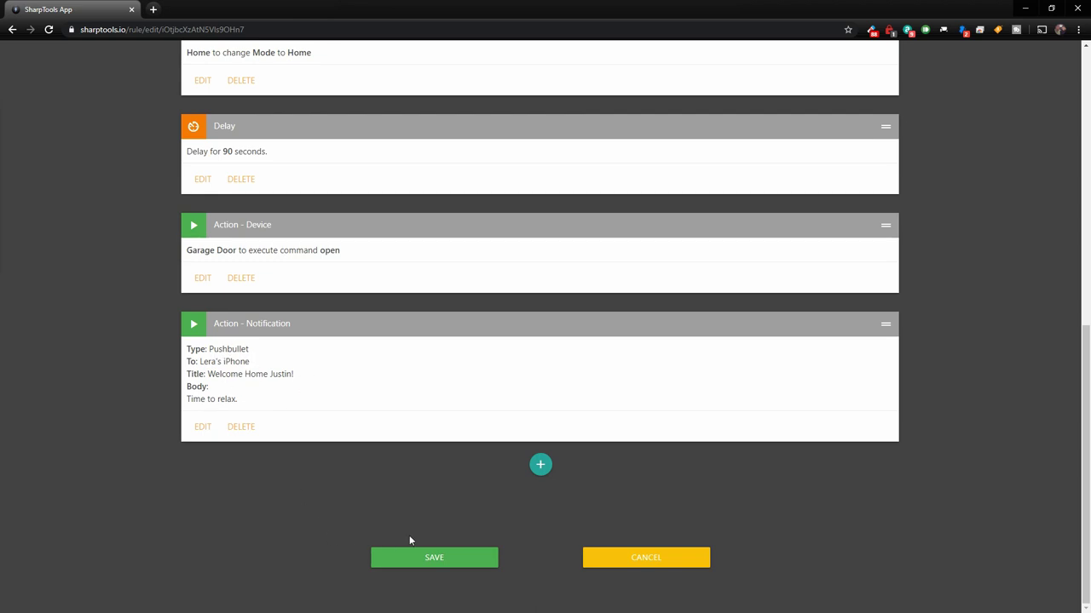
left_click(434, 560)
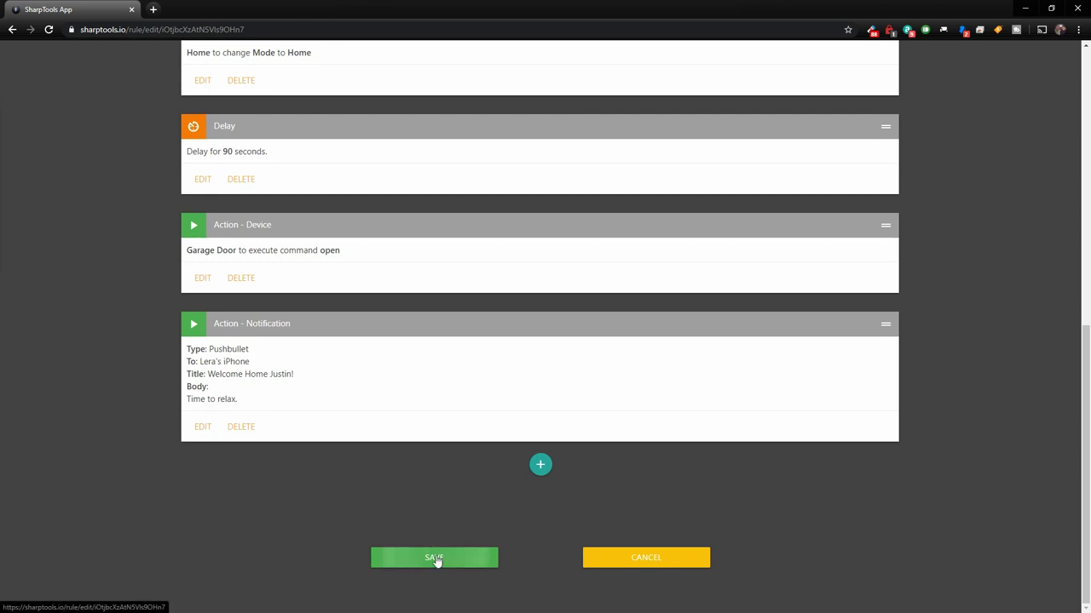
scroll(278, 452, "down", 1)
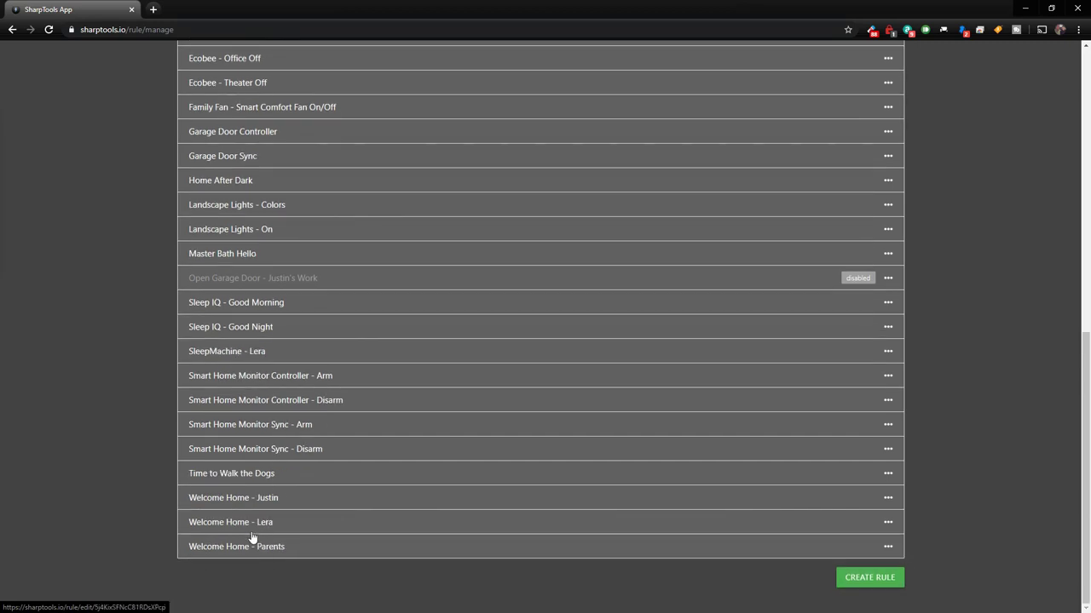
Step: Remove the next Welcome Home rule's second Pushbullet notification, save it, then open Welcome Home - Parents
left_click(238, 530)
scroll(290, 323, "up", 5)
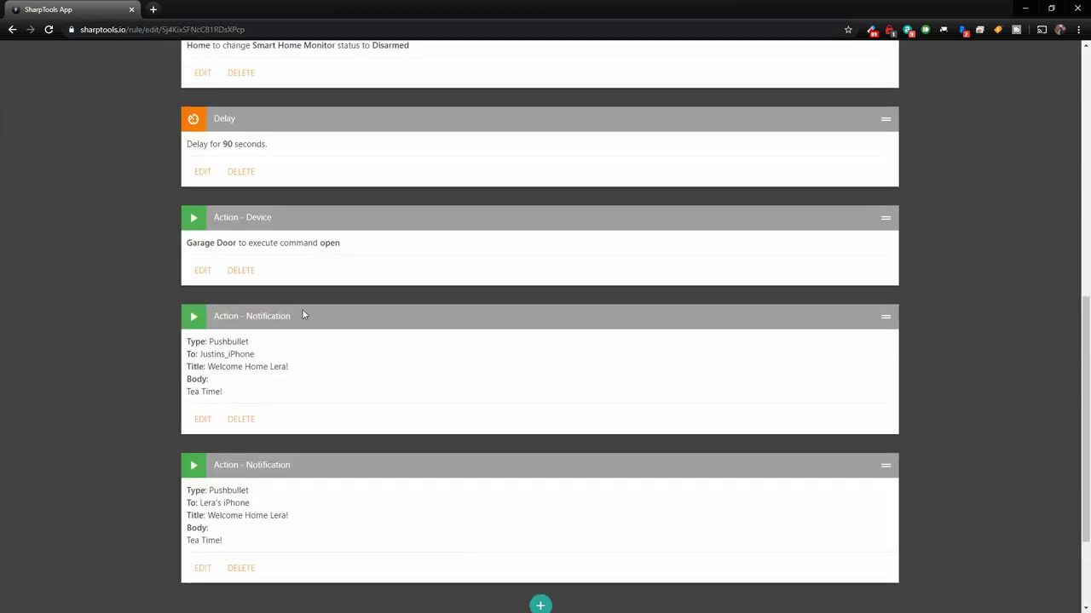
scroll(286, 264, "up", 2)
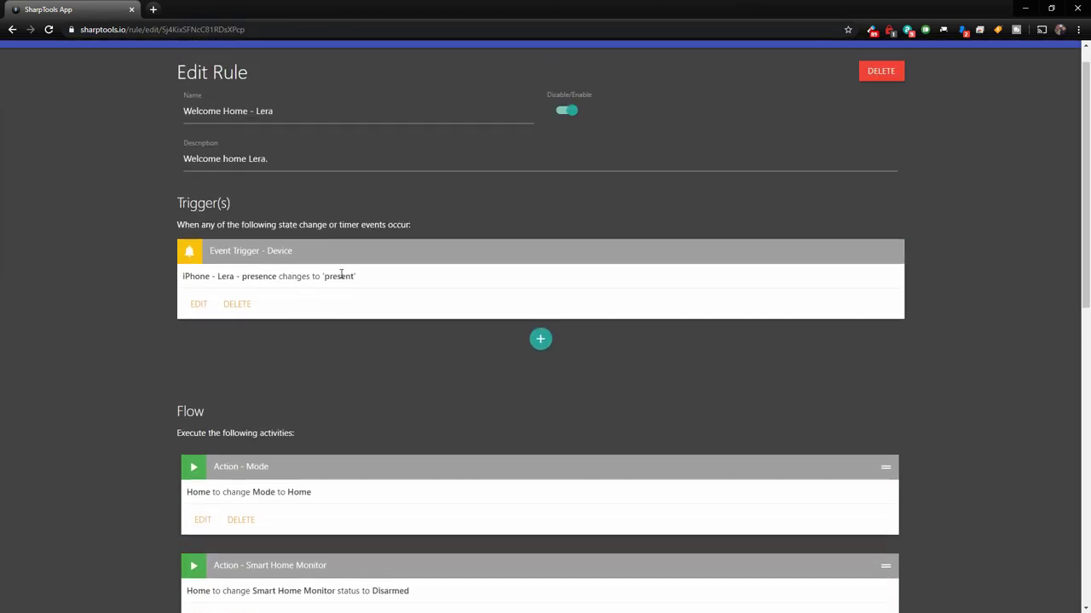
scroll(325, 336, "down", 2)
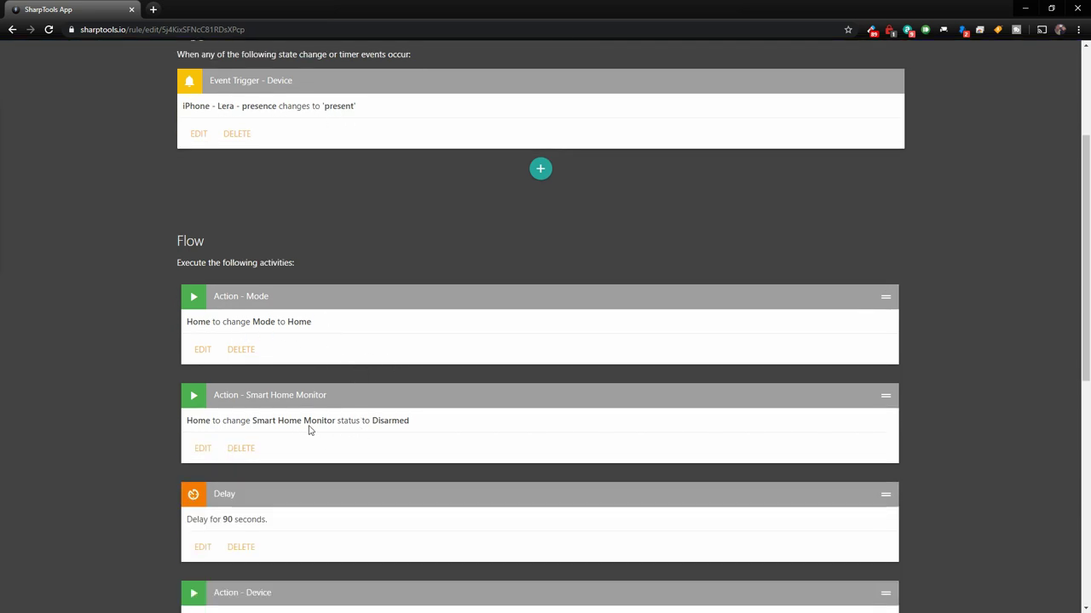
scroll(400, 426, "down", 2)
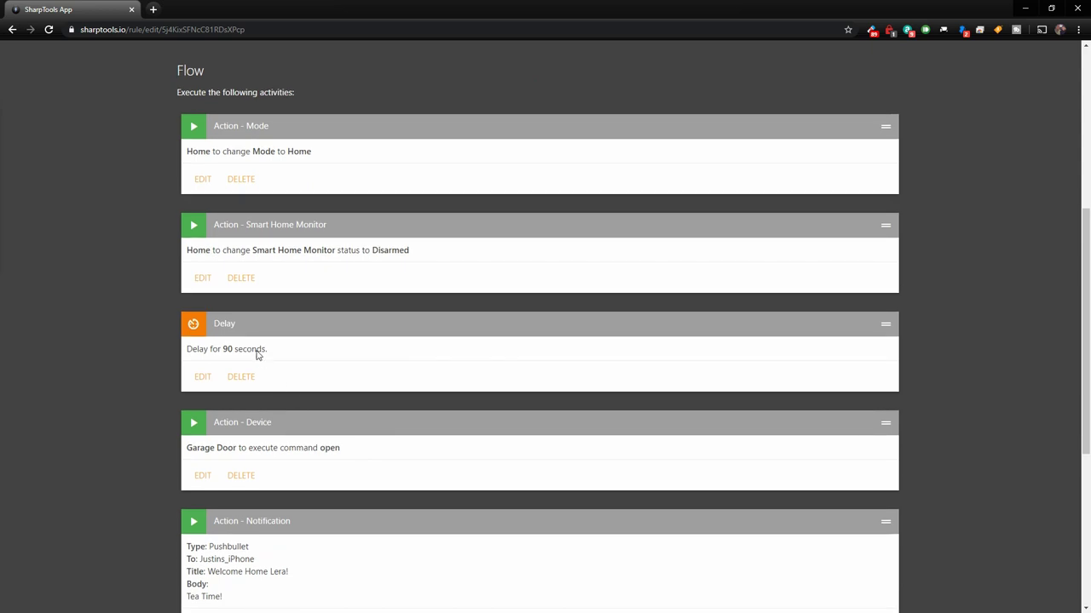
scroll(341, 370, "down", 1)
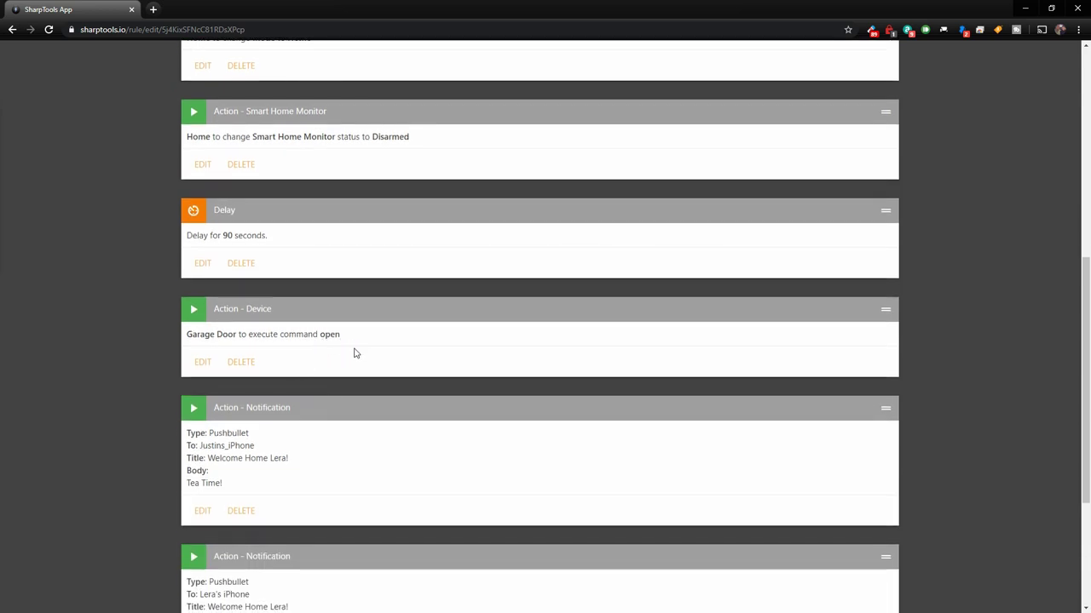
scroll(353, 353, "down", 2)
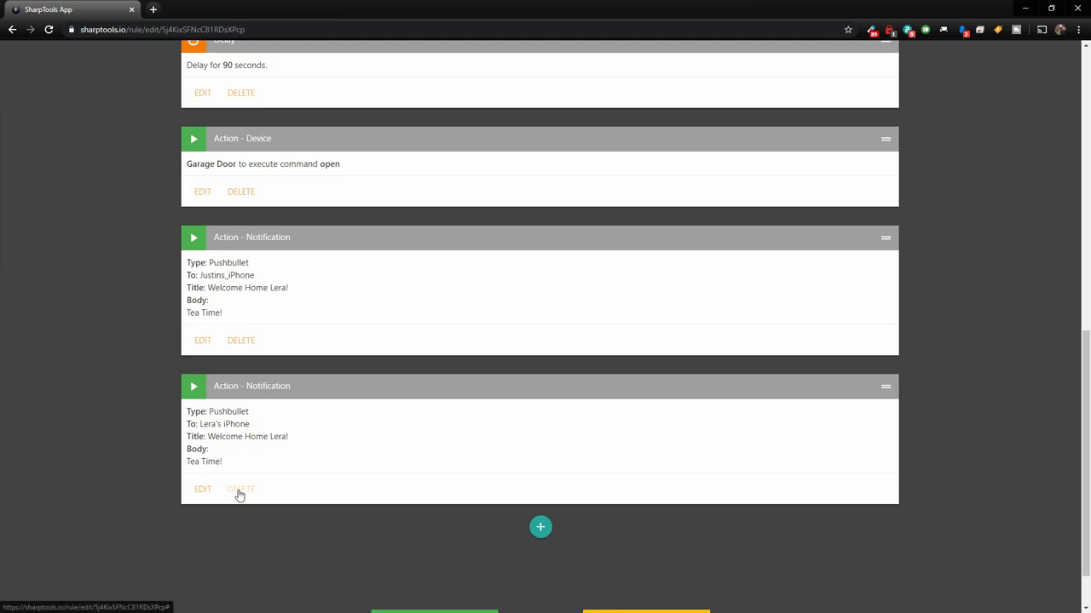
left_click(241, 490)
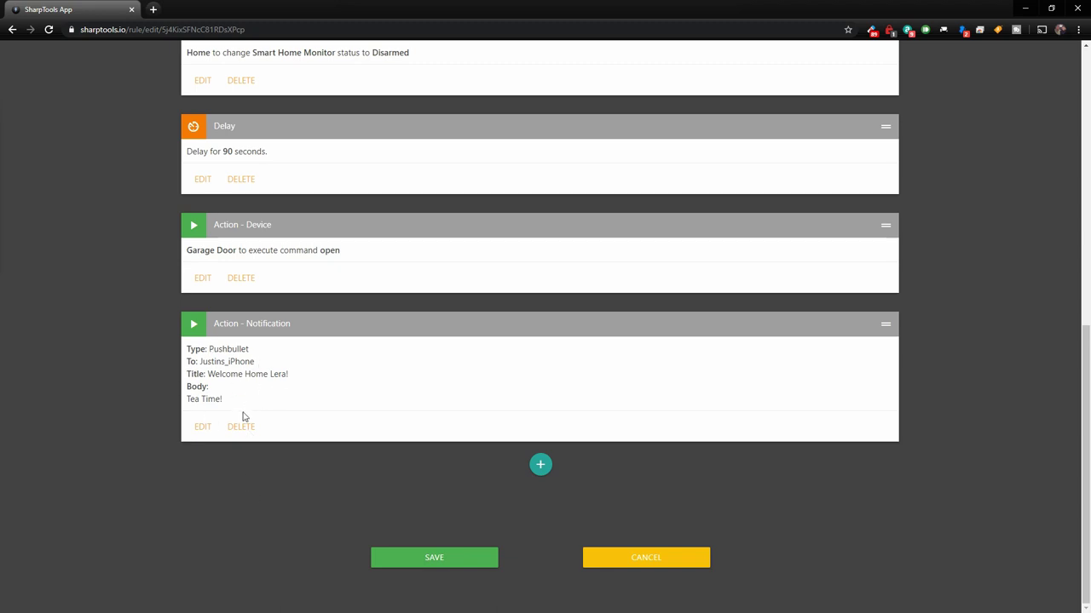
left_click(435, 560)
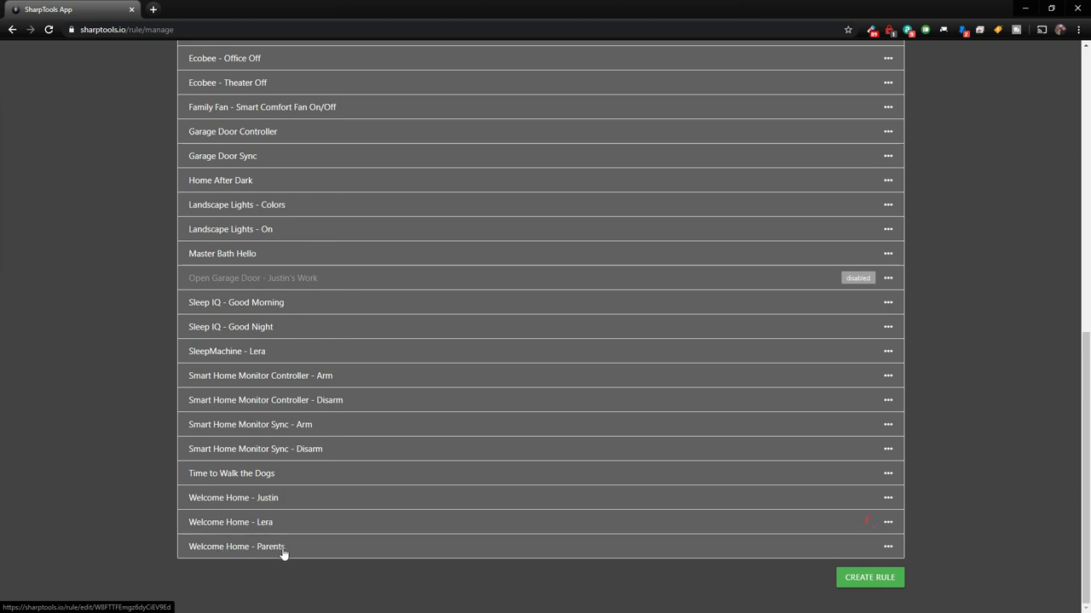
left_click(241, 552)
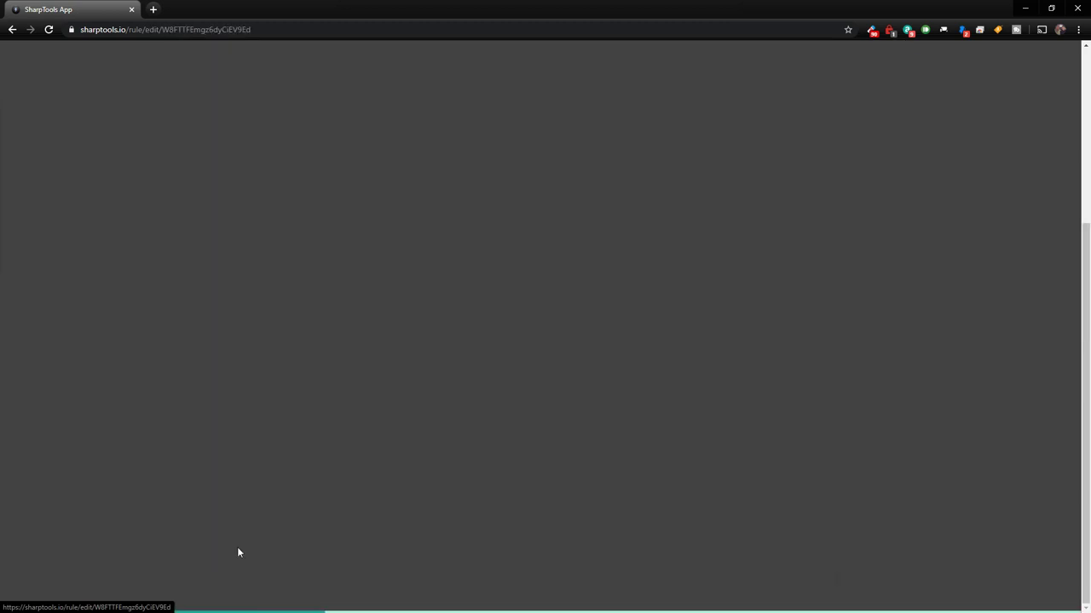
Step: Review Welcome Home - Parents' triggers and flow, then save it with both Pushbullet notifications kept
scroll(294, 362, "up", 4)
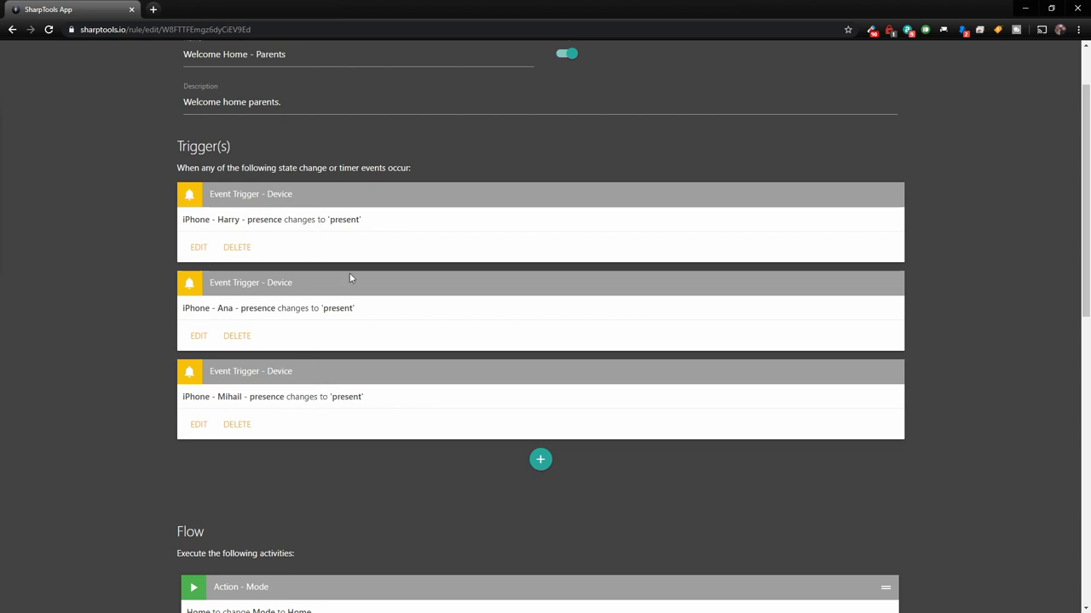
scroll(329, 346, "down", 2)
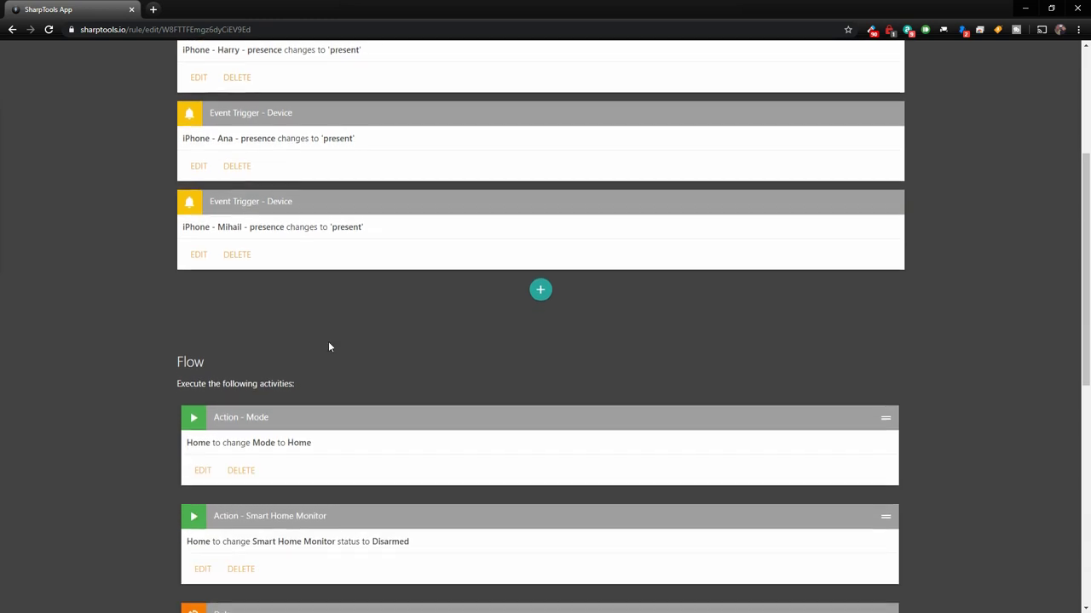
scroll(328, 346, "down", 2)
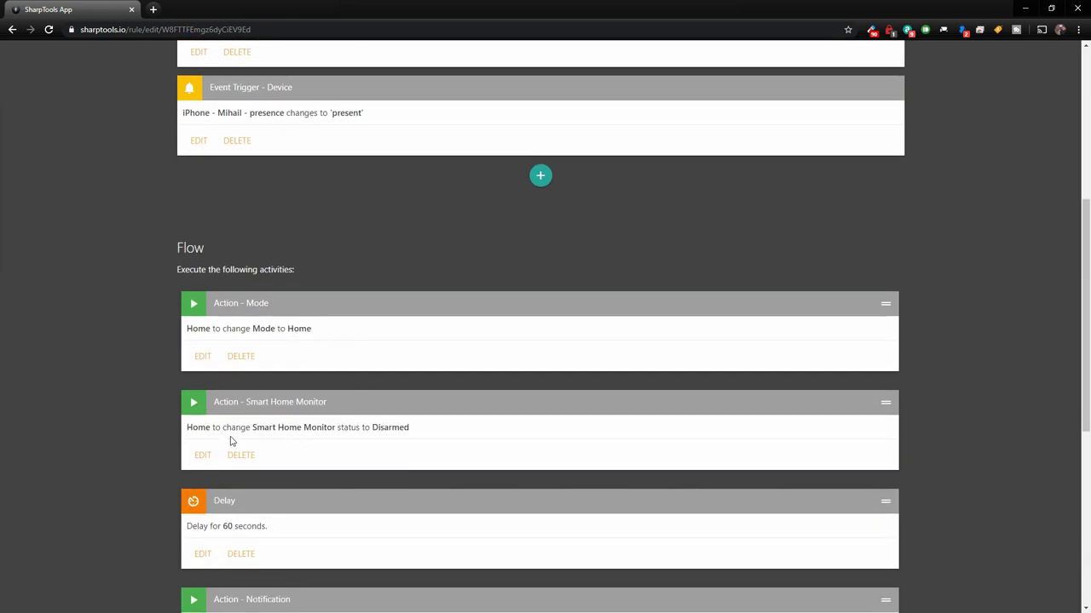
scroll(399, 437, "down", 2)
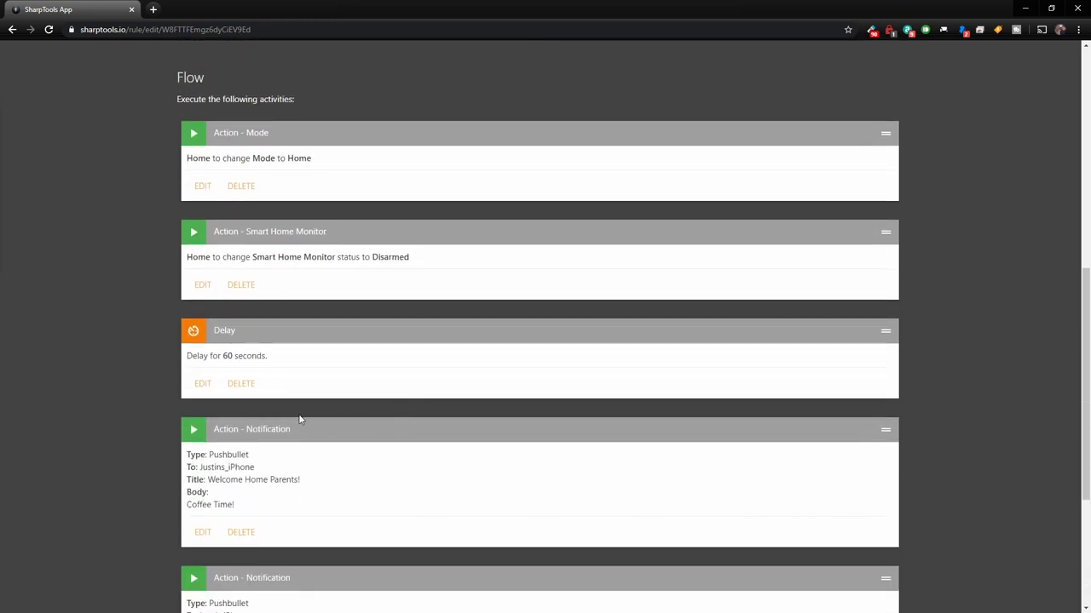
scroll(270, 368, "down", 1)
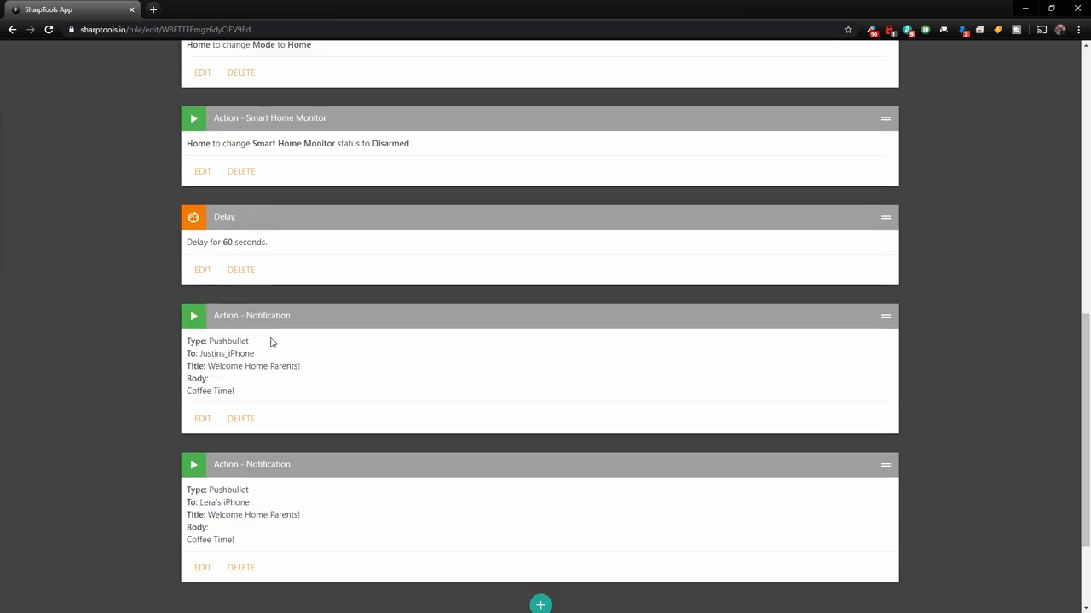
scroll(256, 362, "down", 1)
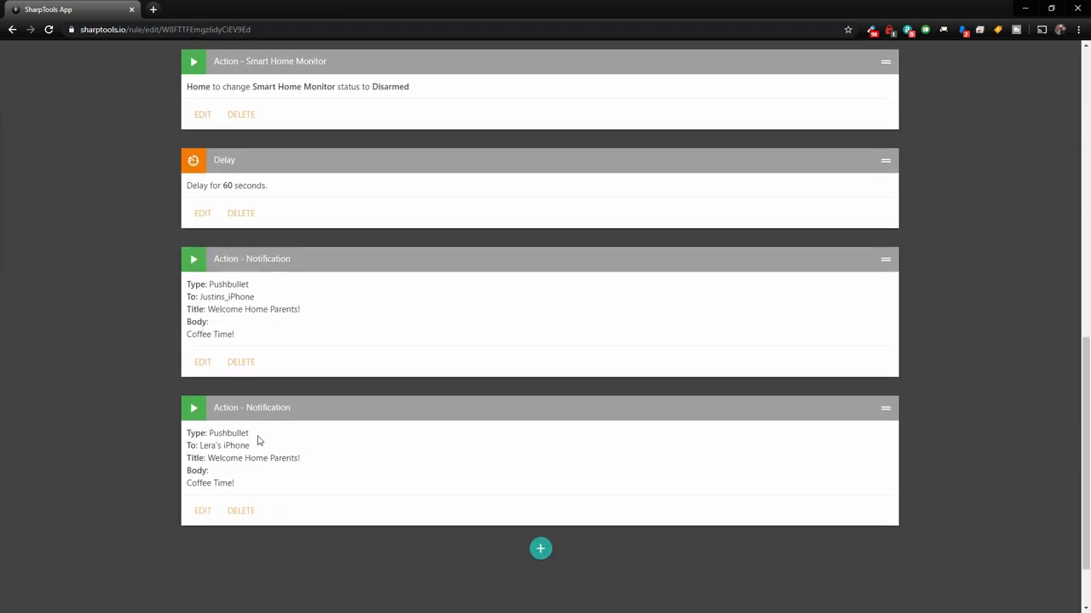
scroll(339, 334, "up", 1)
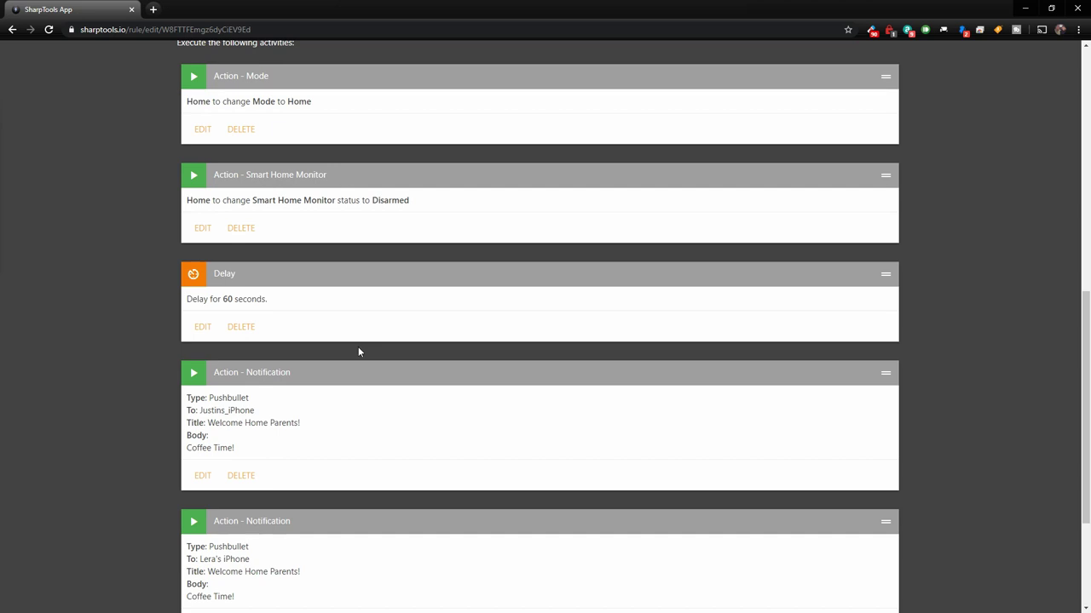
scroll(341, 341, "down", 2)
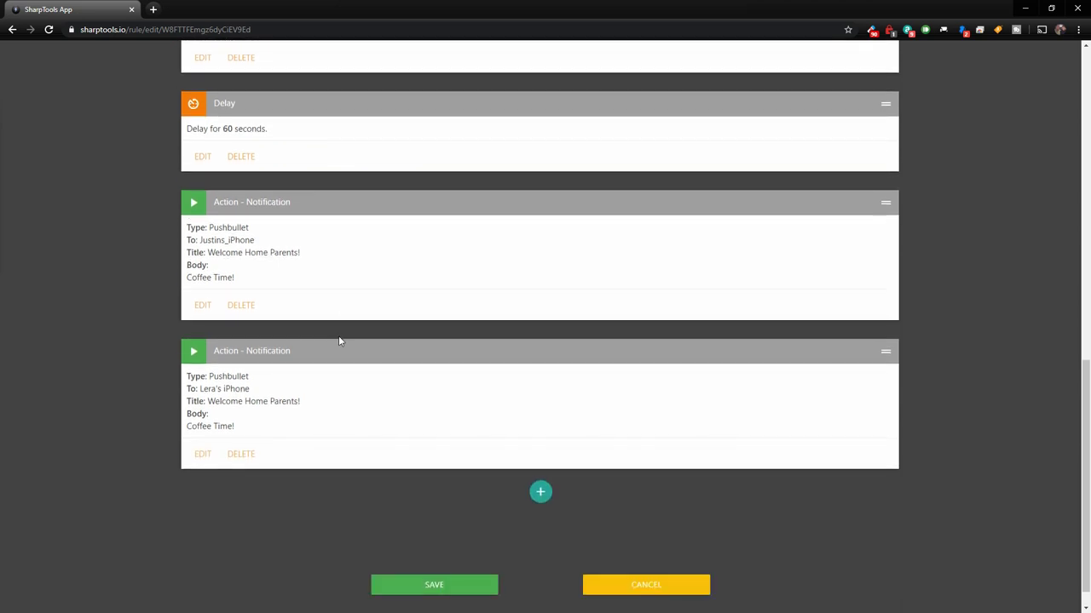
scroll(381, 381, "up", 8)
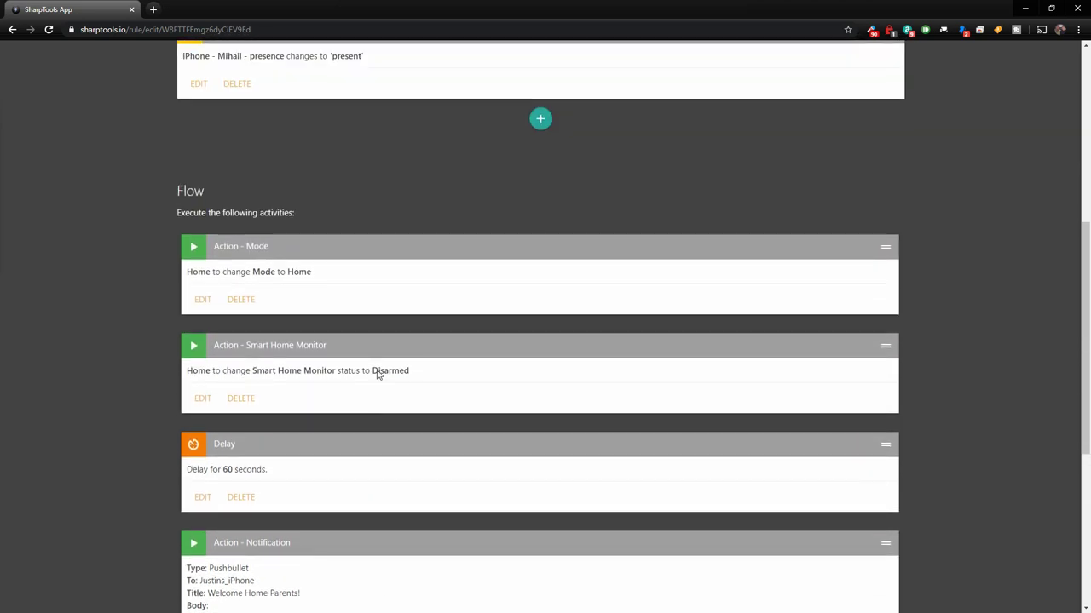
scroll(364, 354, "down", 8)
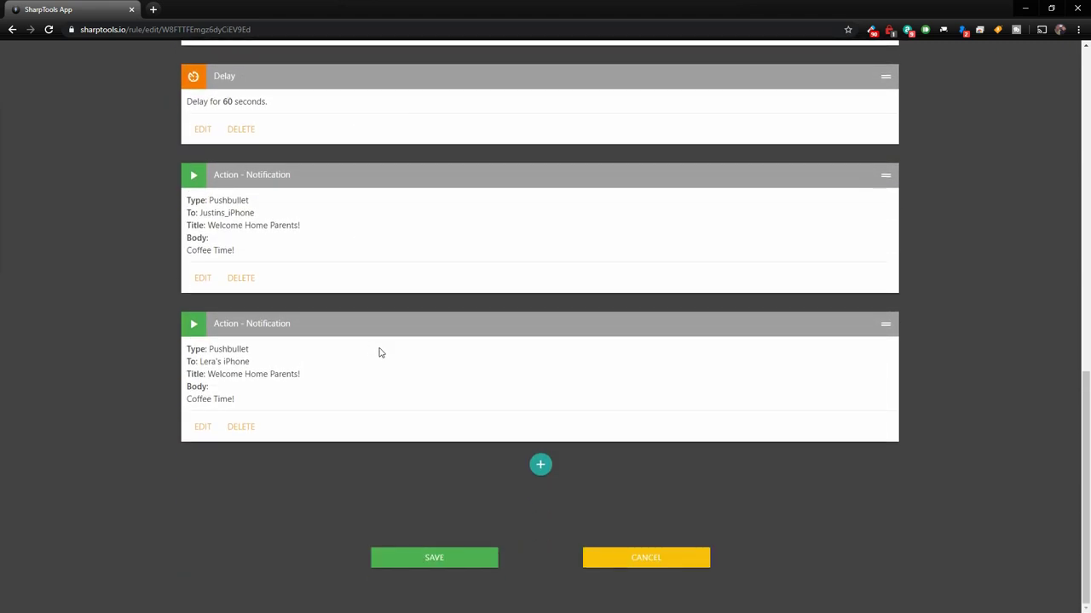
left_click(418, 559)
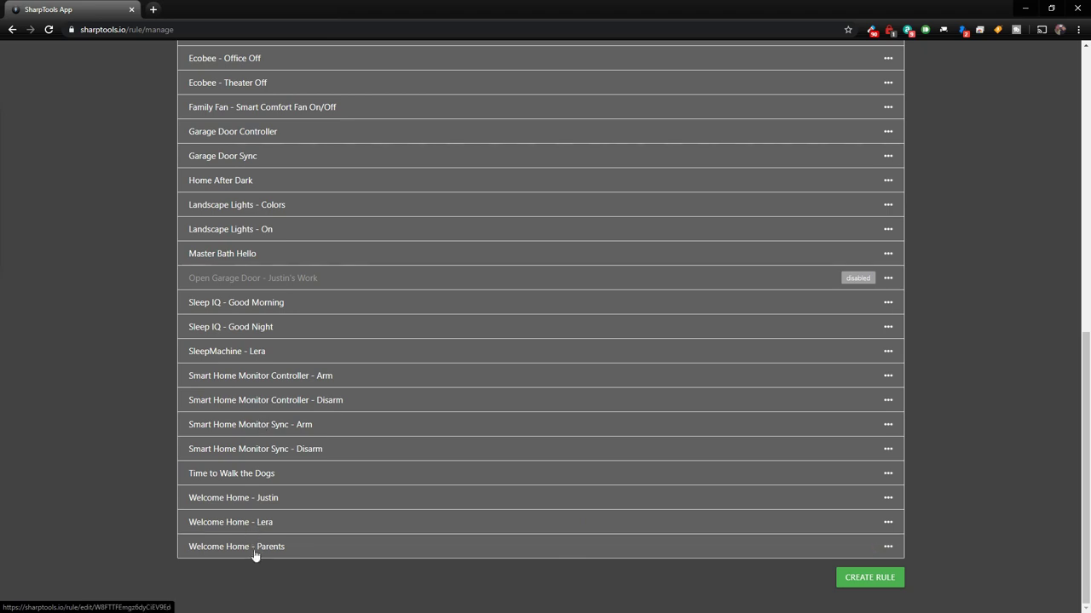
scroll(243, 466, "up", 7)
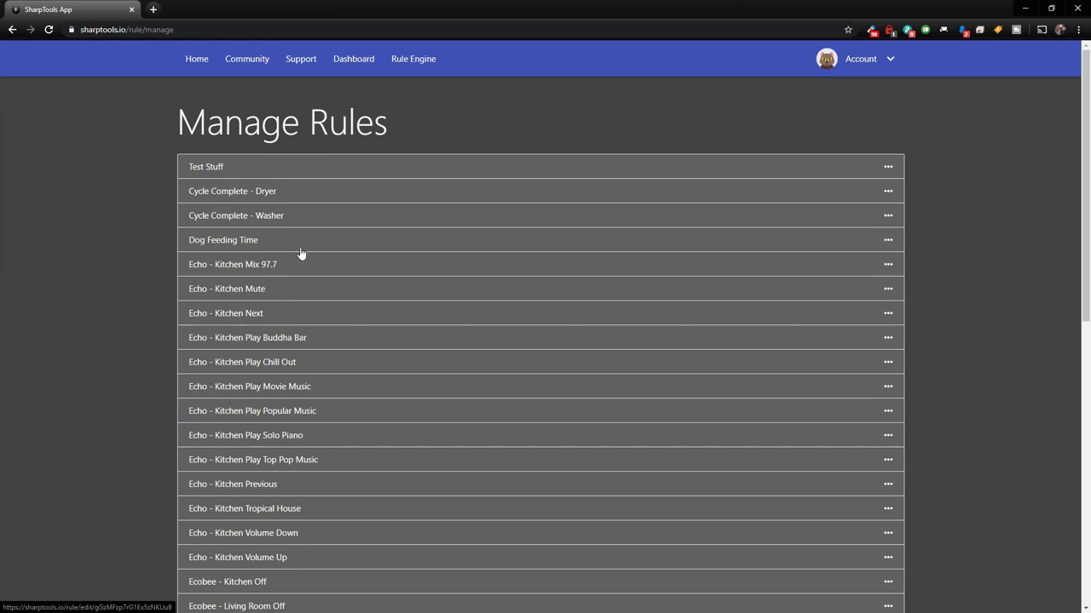
scroll(263, 341, "down", 3)
scroll(260, 342, "down", 4)
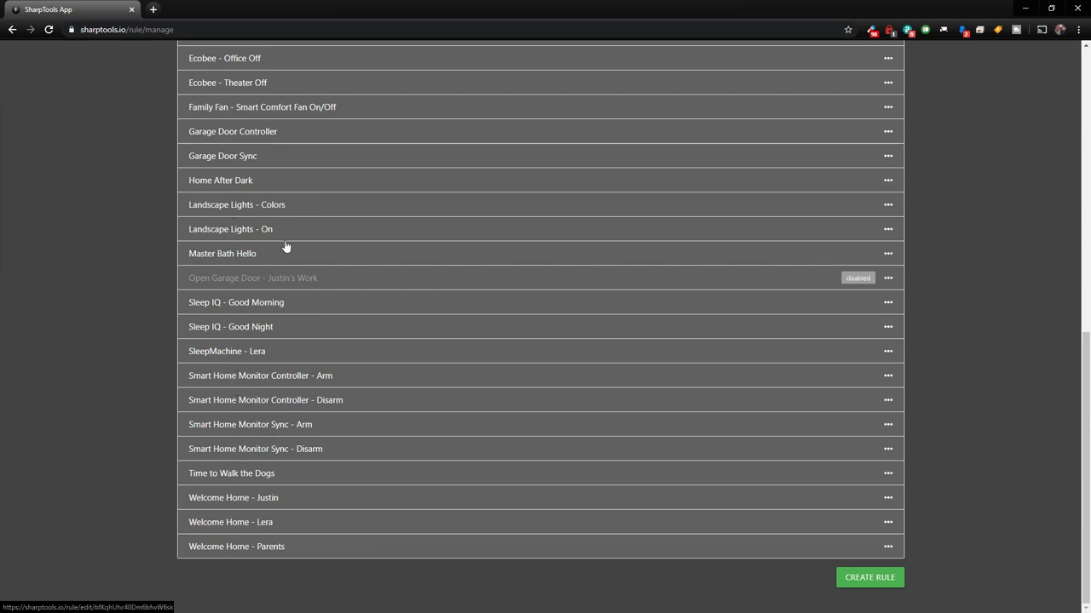
scroll(284, 247, "up", 3)
scroll(289, 308, "up", 3)
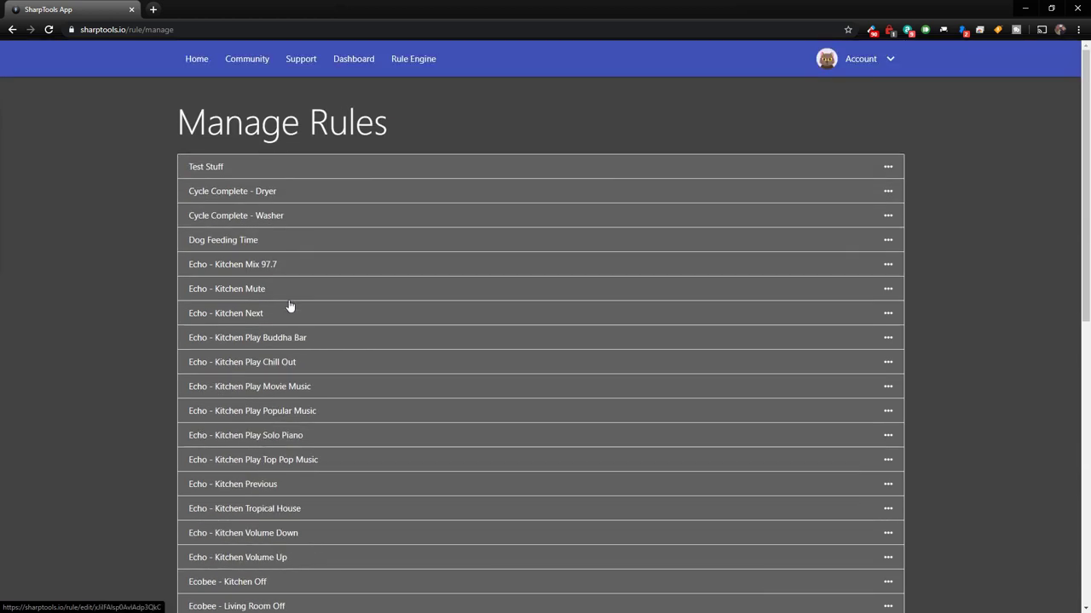